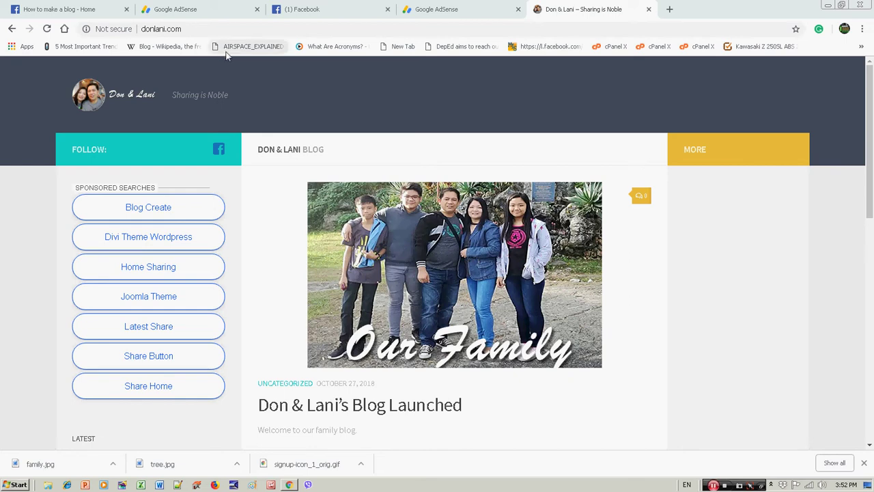
# Open the blog's login page and log in to the WordPress dashboard with the account username and password
pyautogui.click(184, 29)
pyautogui.click(321, 110)
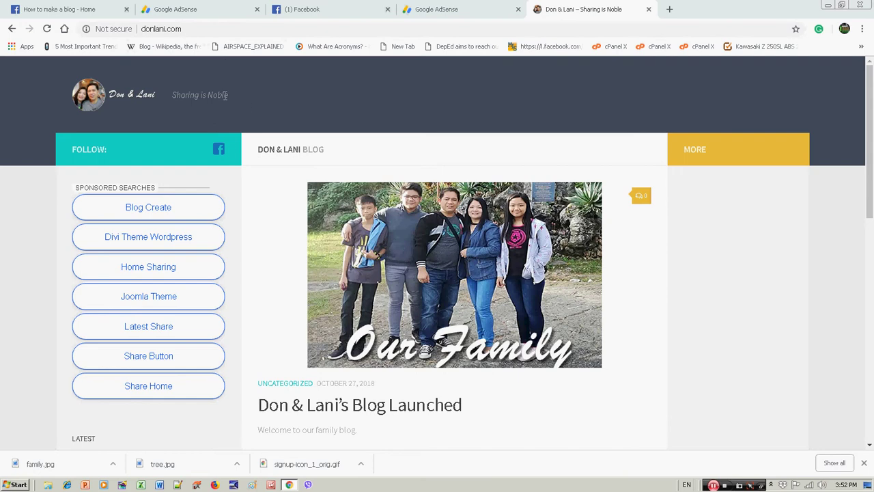
pyautogui.scroll(-7, 230, 115)
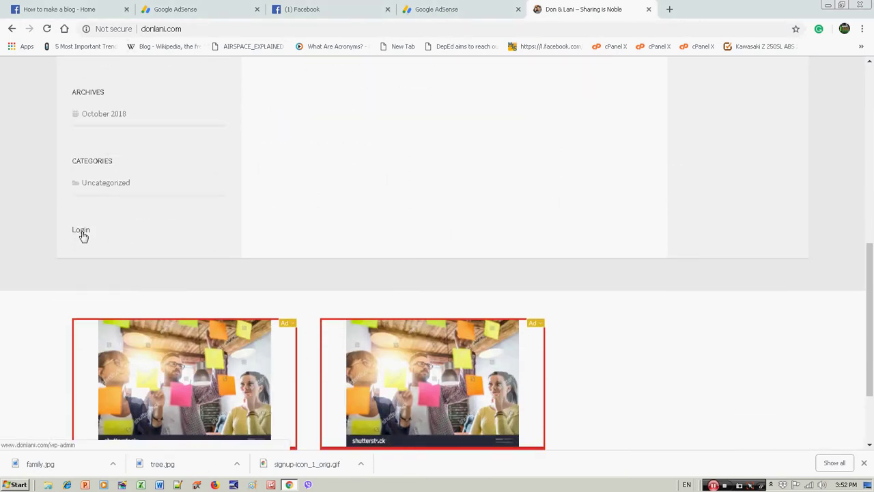
pyautogui.click(81, 233)
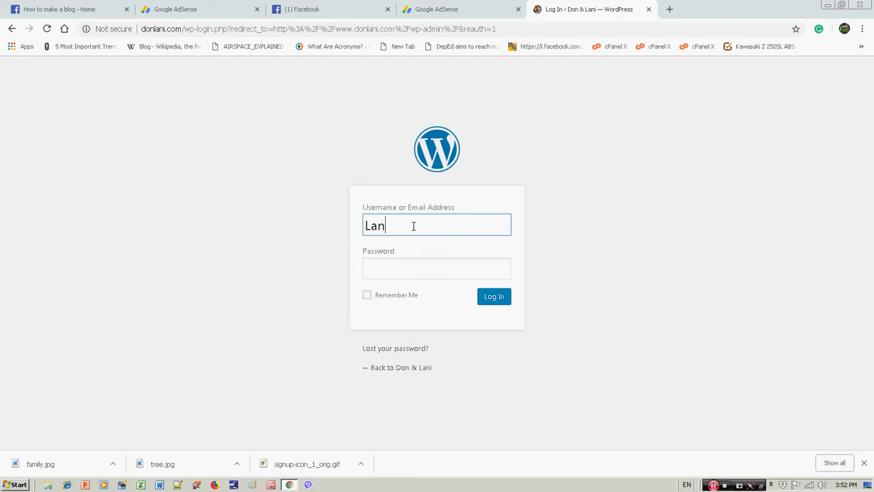
pyautogui.click(405, 271)
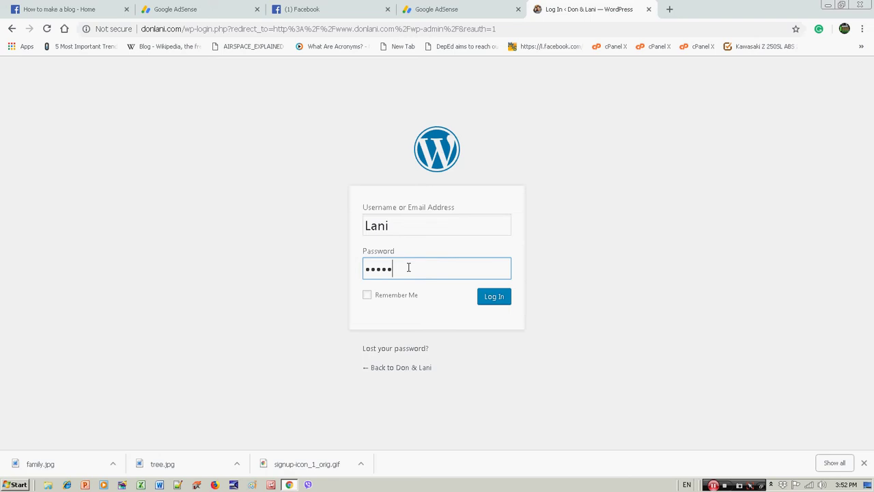
pyautogui.click(495, 299)
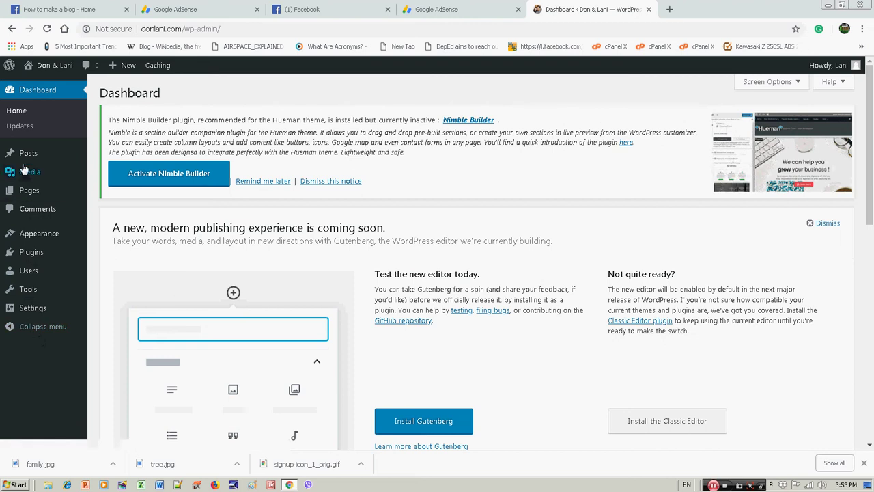
# Open the published blog launch post from the list of all posts for editing
pyautogui.moveTo(25, 158)
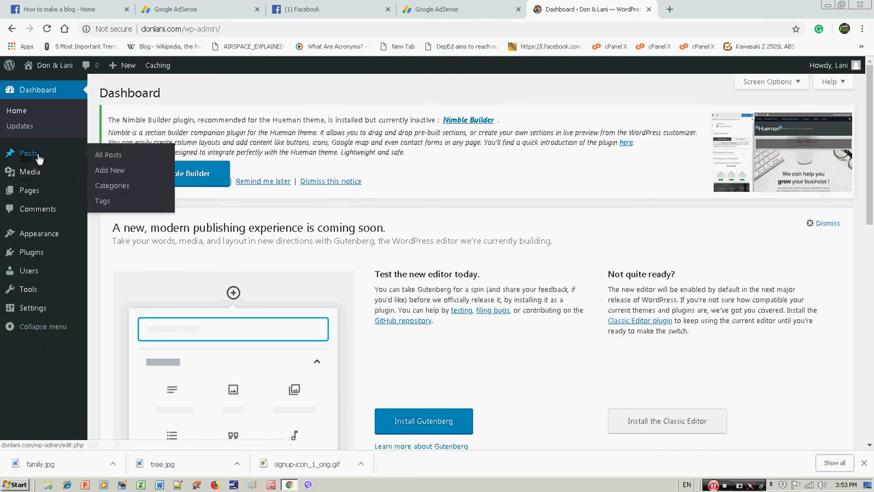
pyautogui.click(107, 157)
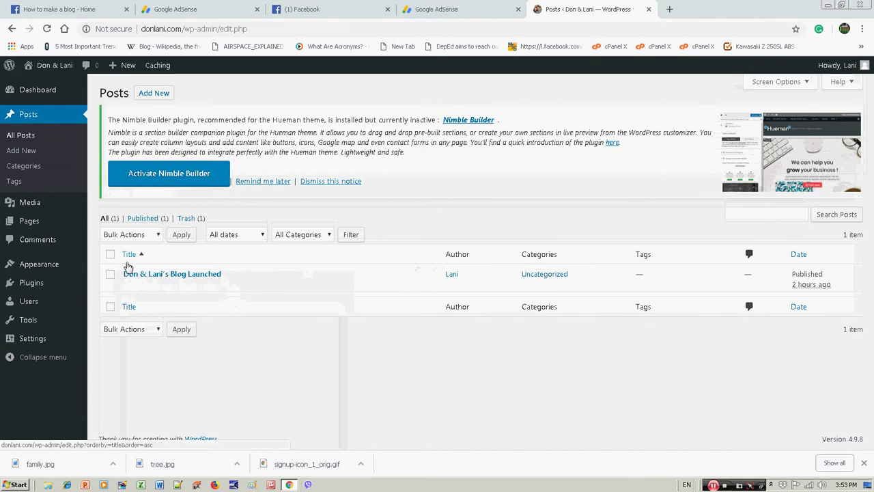
pyautogui.moveTo(129, 289)
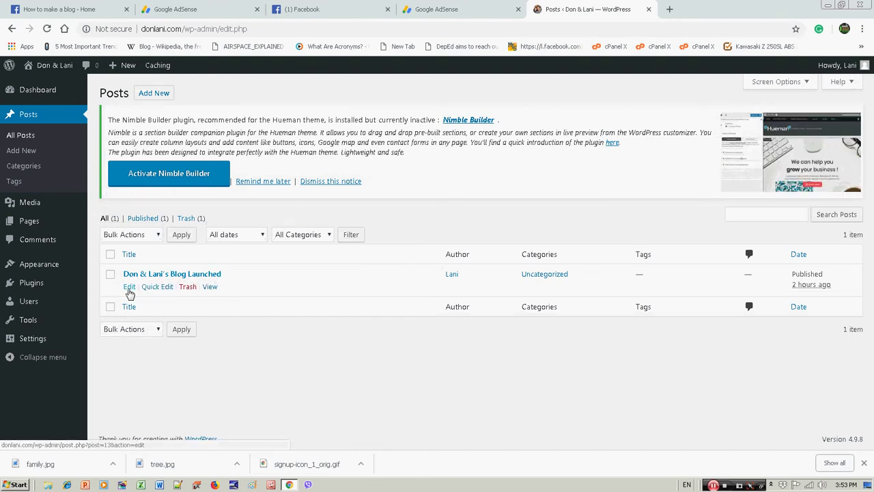
pyautogui.click(129, 288)
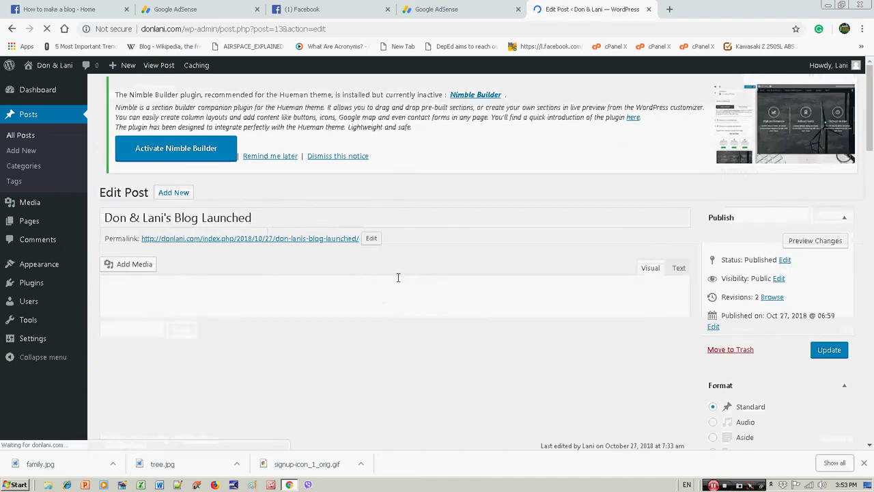
pyautogui.scroll(-1, 280, 321)
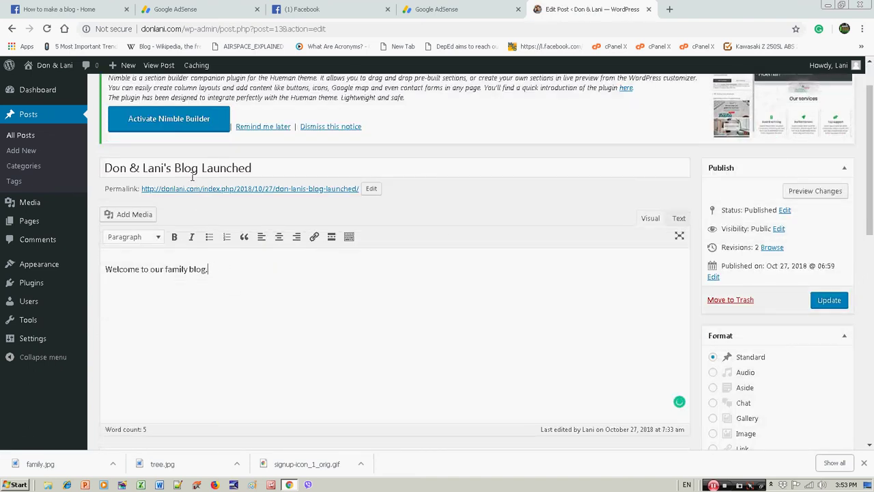
pyautogui.scroll(-2, 372, 293)
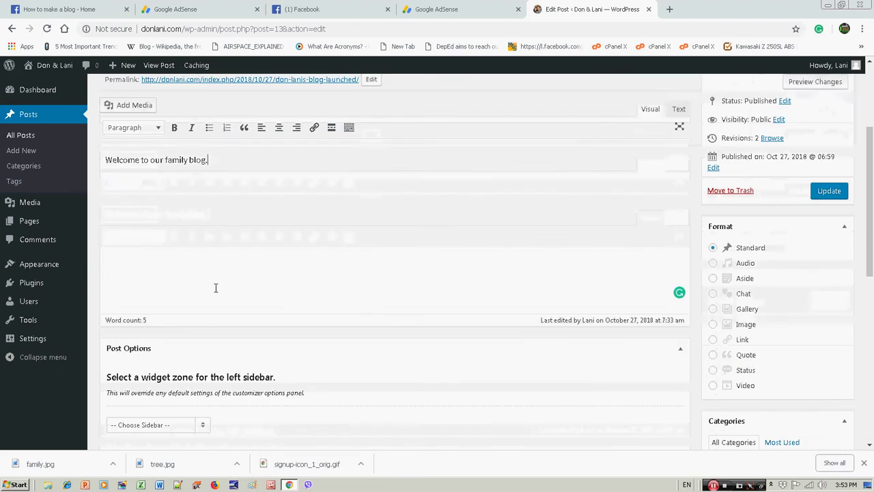
pyautogui.scroll(-3, 216, 288)
pyautogui.scroll(4, 217, 275)
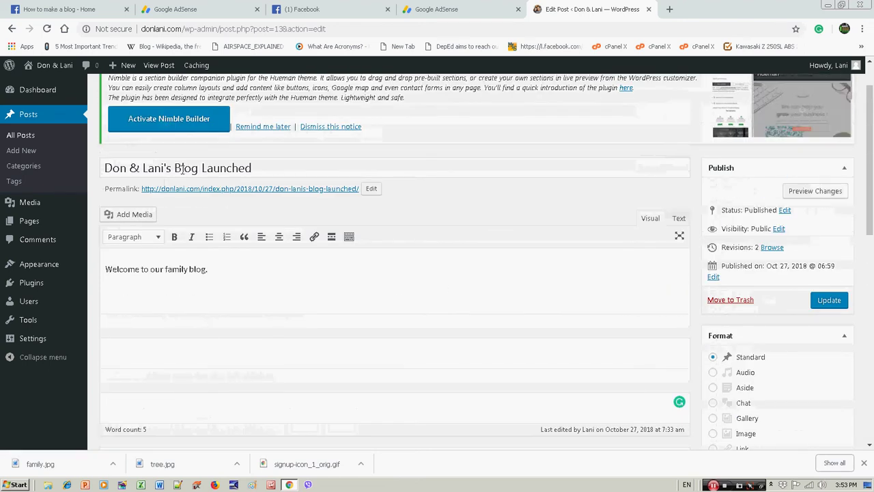
# Add the sentence "This blog is dedicated to helping and sharing." after "Welcome to our family blog." in the post body
pyautogui.click(265, 168)
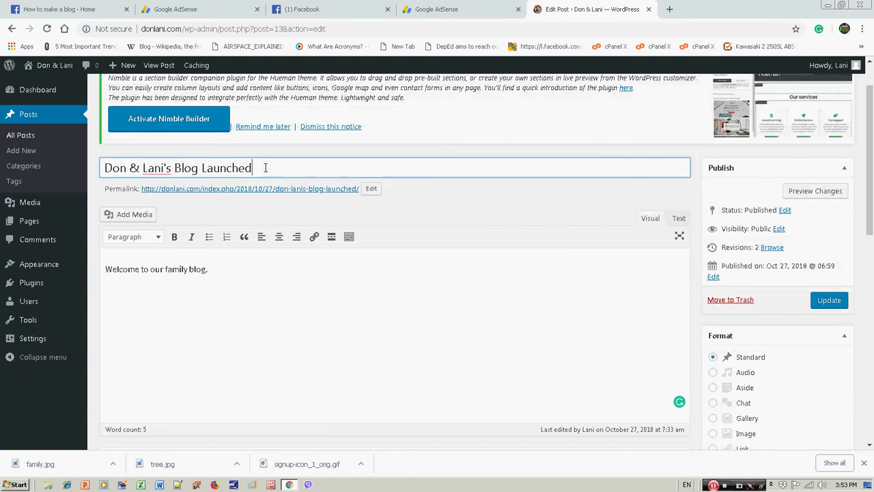
pyautogui.click(214, 270)
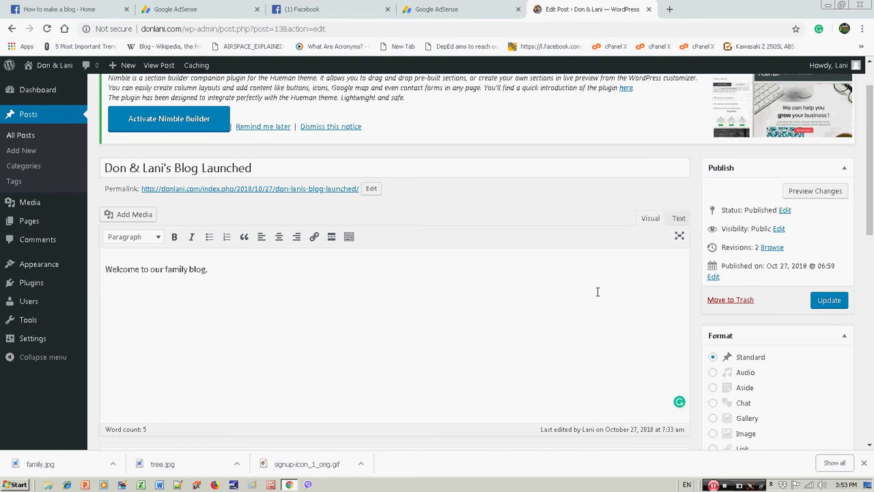
pyautogui.write('This ')
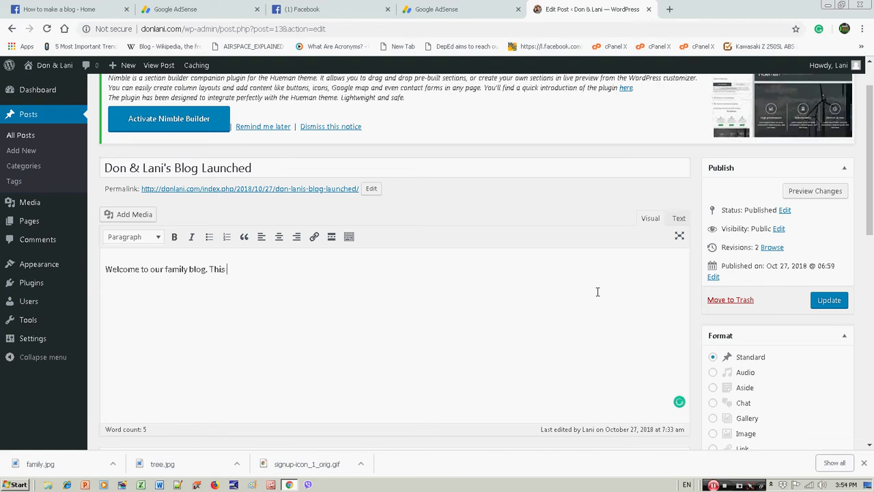
pyautogui.write('blog is ded')
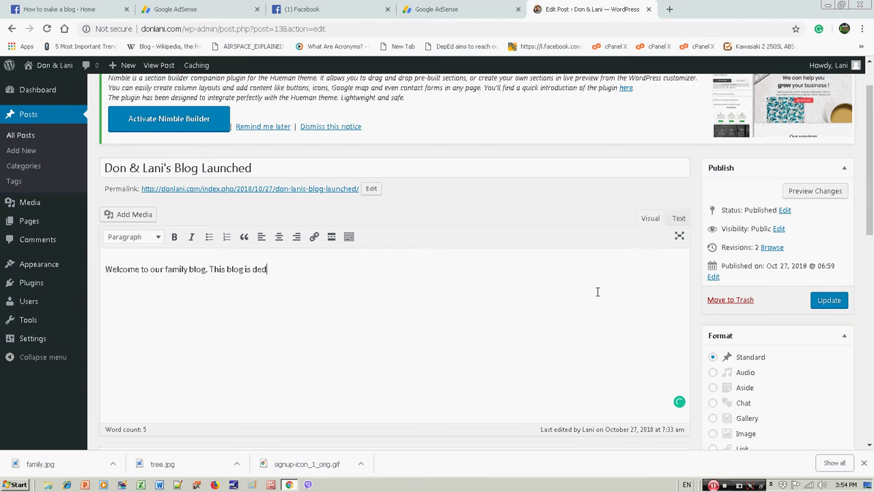
pyautogui.write('icated t')
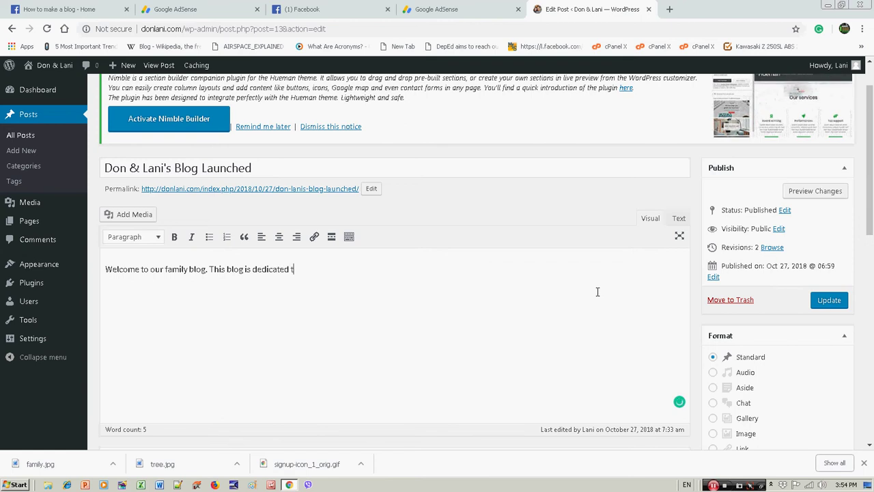
pyautogui.write('o ')
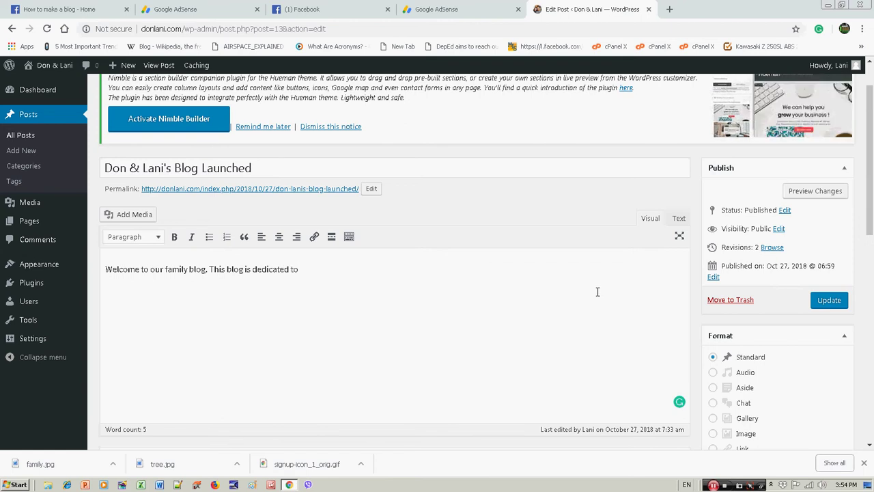
pyautogui.write('helpi')
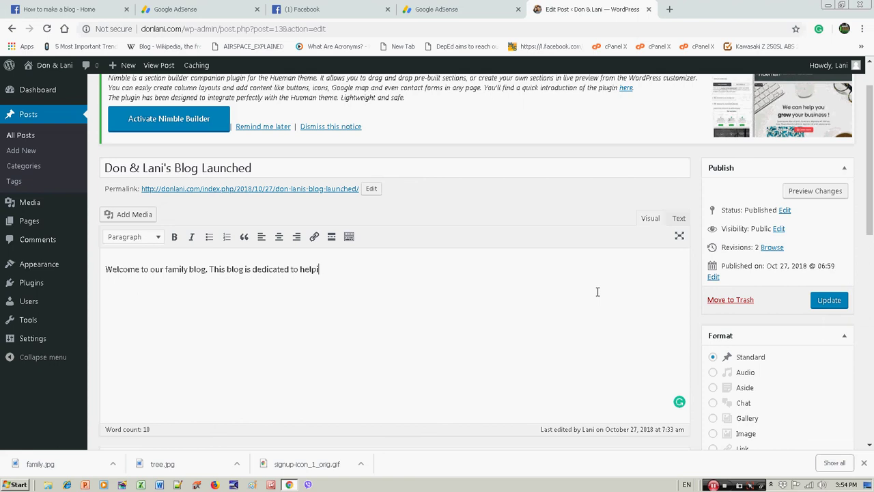
pyautogui.write('ng and')
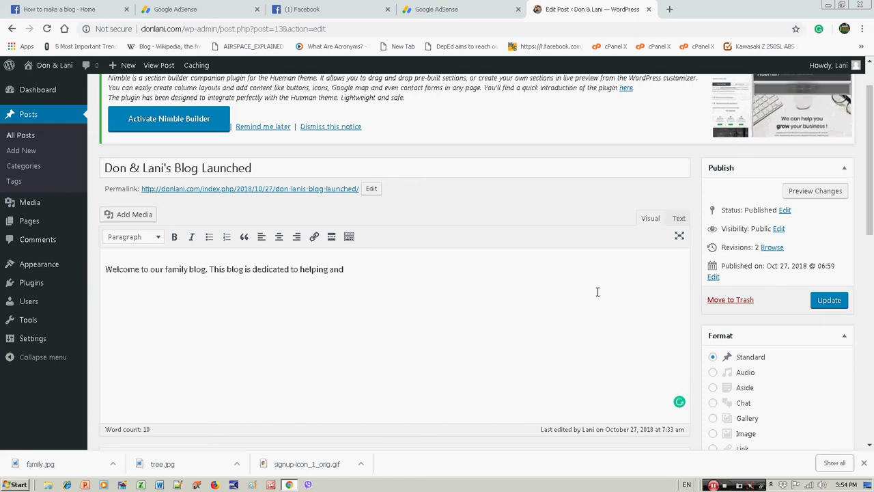
pyautogui.write(' sharing')
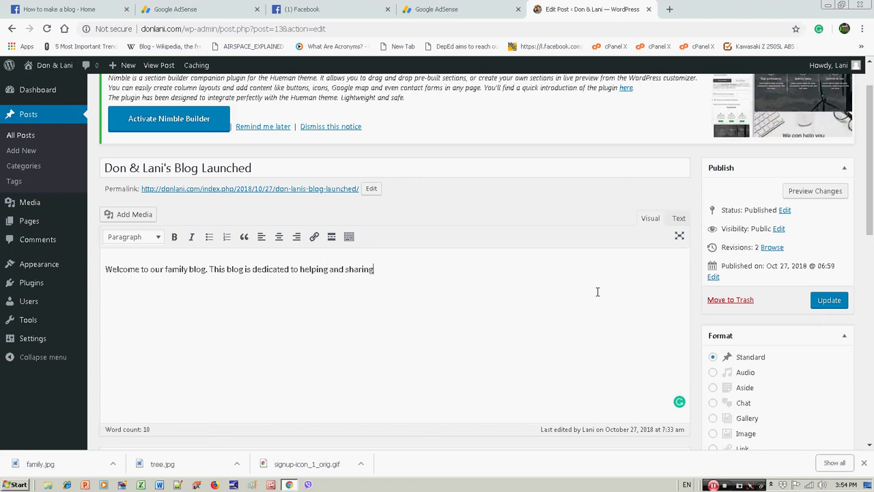
pyautogui.write('.')
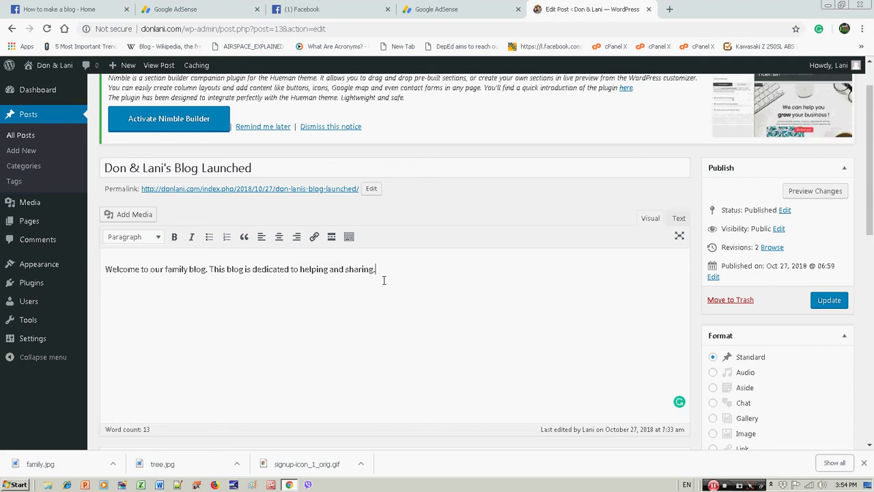
# Update the published post to save the edited text
pyautogui.scroll(-1, 819, 270)
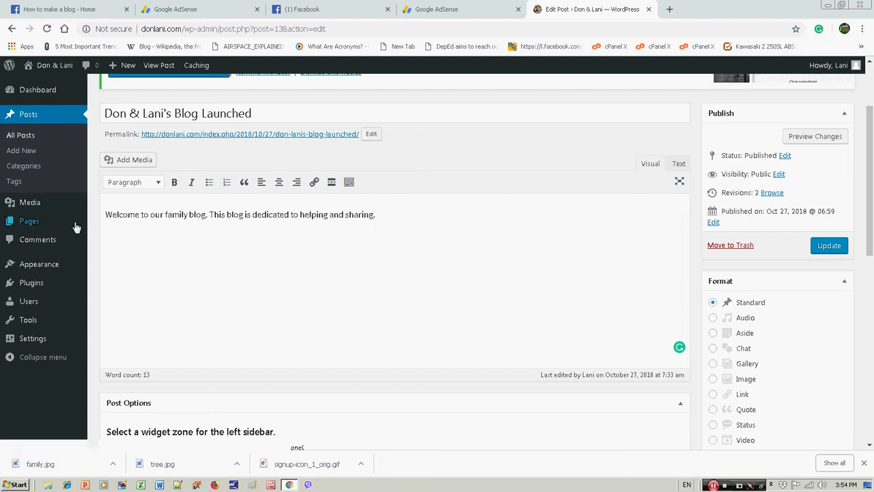
pyautogui.click(829, 248)
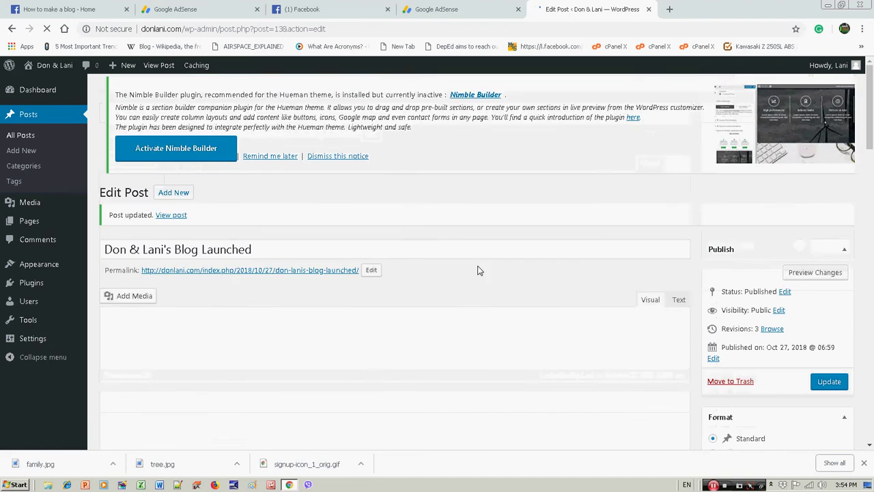
pyautogui.scroll(-2, 481, 293)
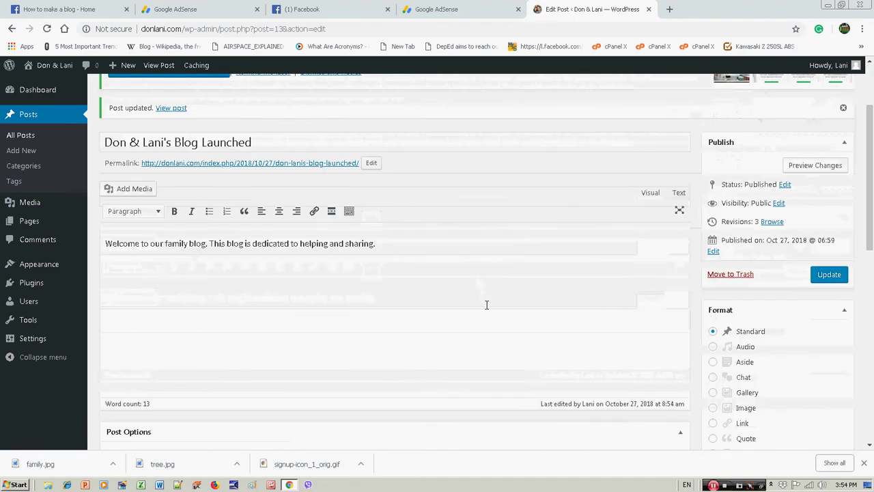
pyautogui.scroll(2, 474, 302)
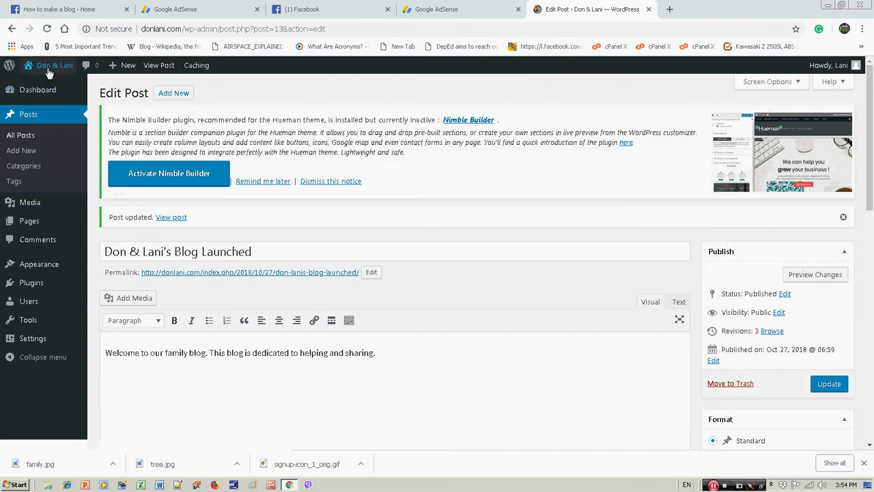
# View the published post on the site and check the added sentence, comment area, sidebar and footer ads
pyautogui.click(157, 67)
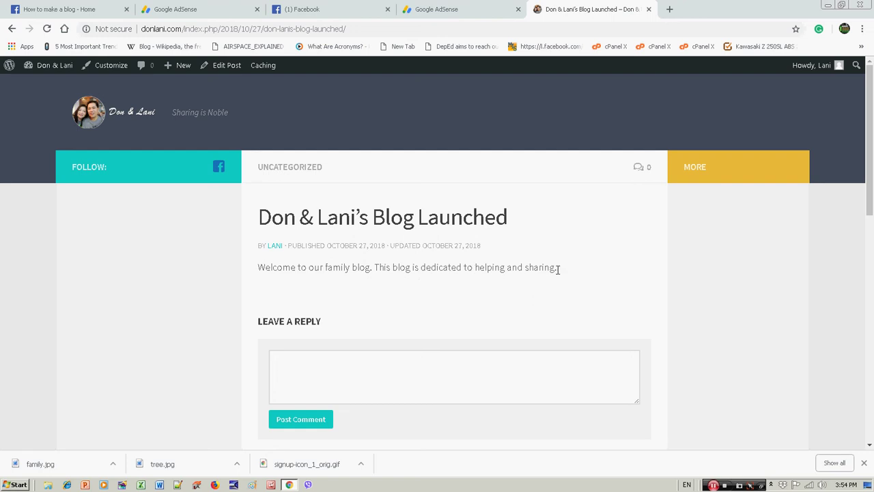
pyautogui.moveTo(557, 271); pyautogui.dragTo(375, 271)
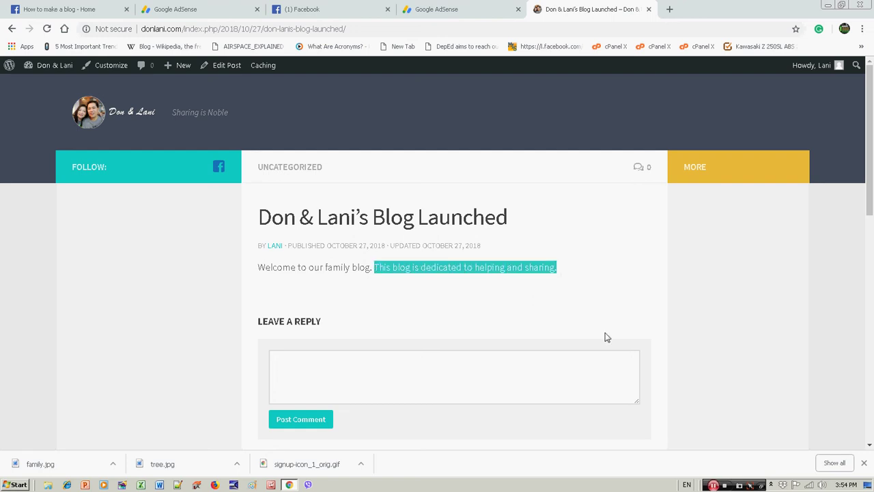
pyautogui.scroll(-6, 466, 307)
pyautogui.scroll(2, 413, 408)
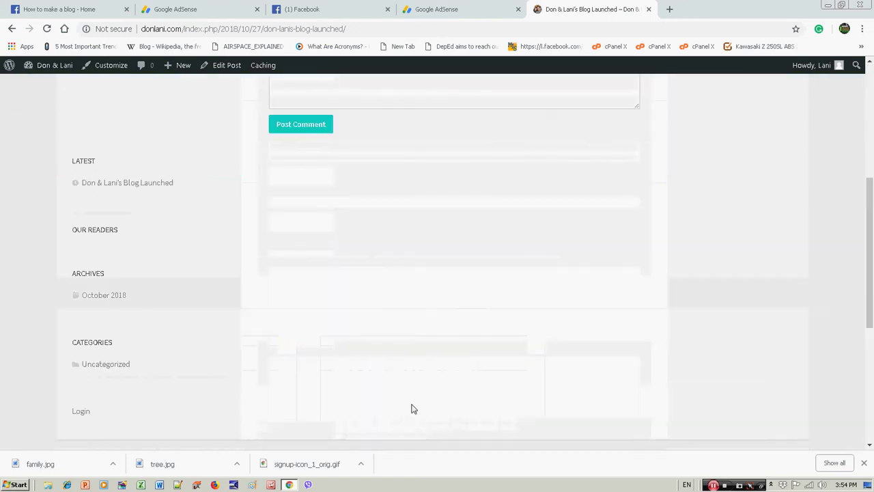
pyautogui.scroll(4, 412, 409)
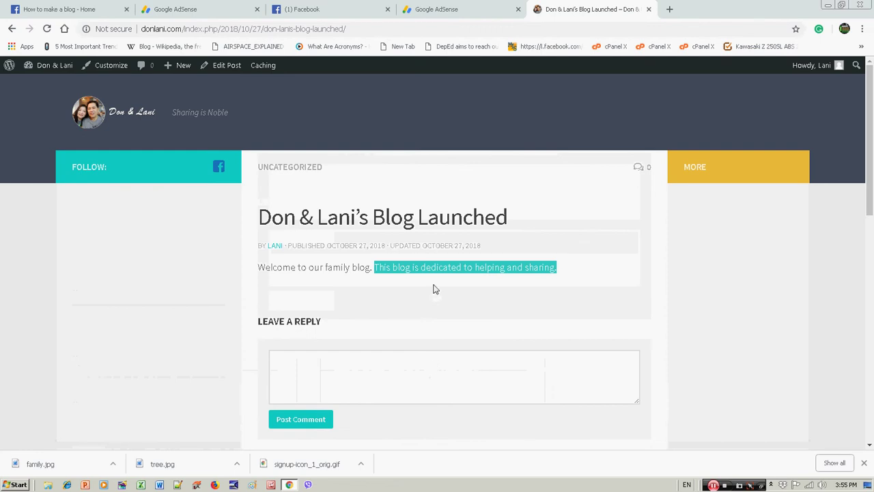
pyautogui.scroll(-7, 435, 295)
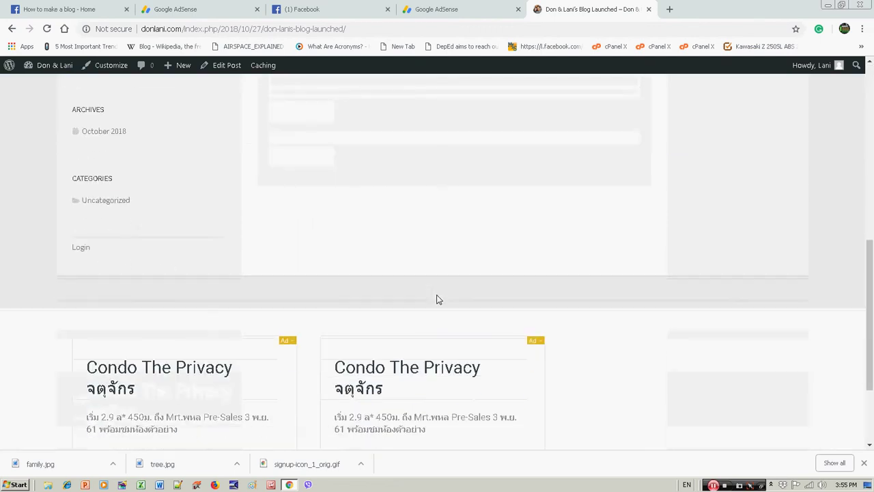
pyautogui.scroll(-2, 438, 299)
pyautogui.scroll(9, 414, 328)
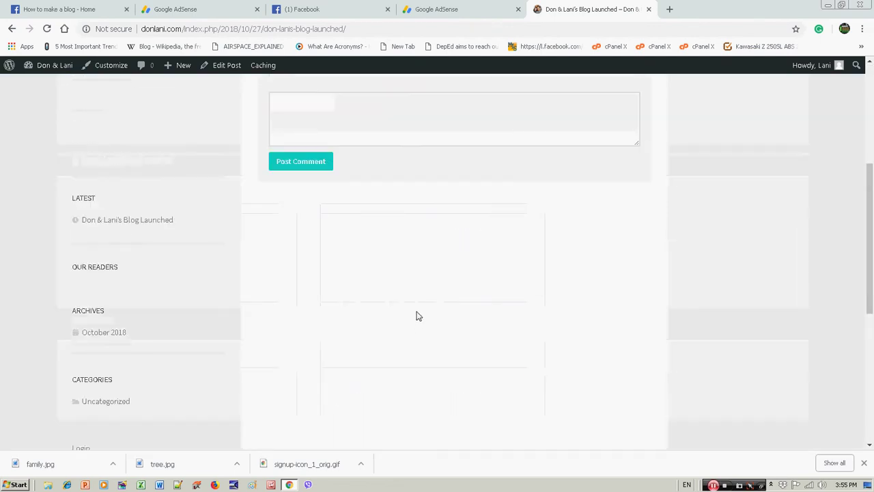
pyautogui.scroll(1, 421, 307)
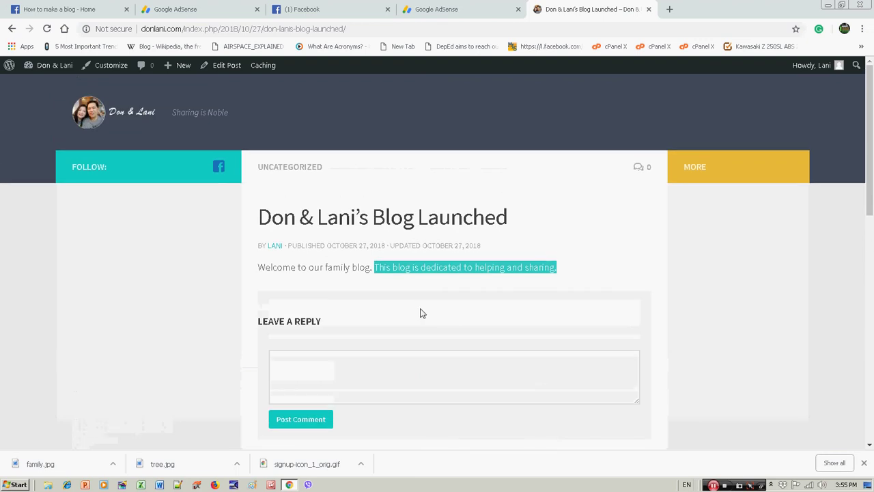
pyautogui.scroll(-4, 421, 313)
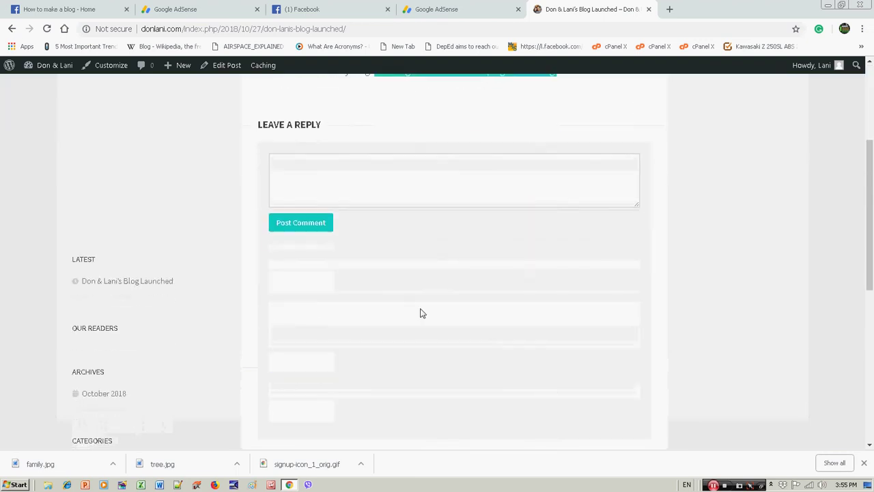
pyautogui.scroll(2, 421, 311)
pyautogui.scroll(2, 422, 309)
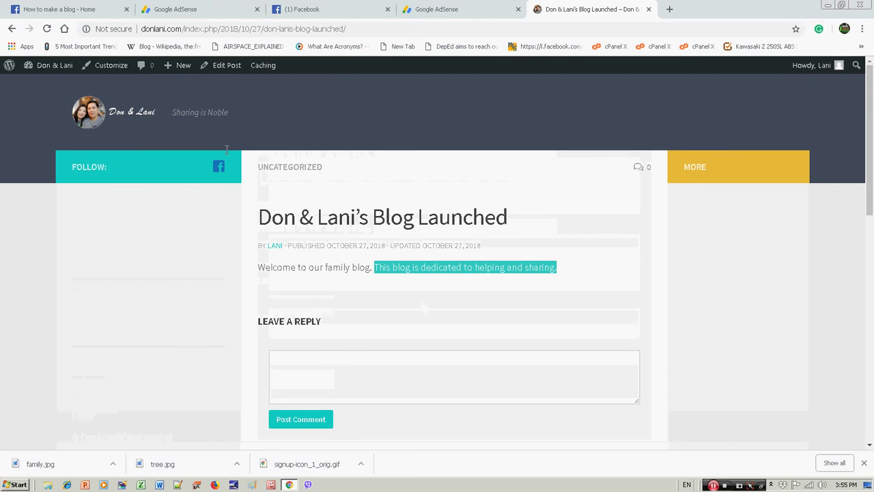
# Go to the site's dashboard and view the list of all pages
pyautogui.moveTo(52, 72)
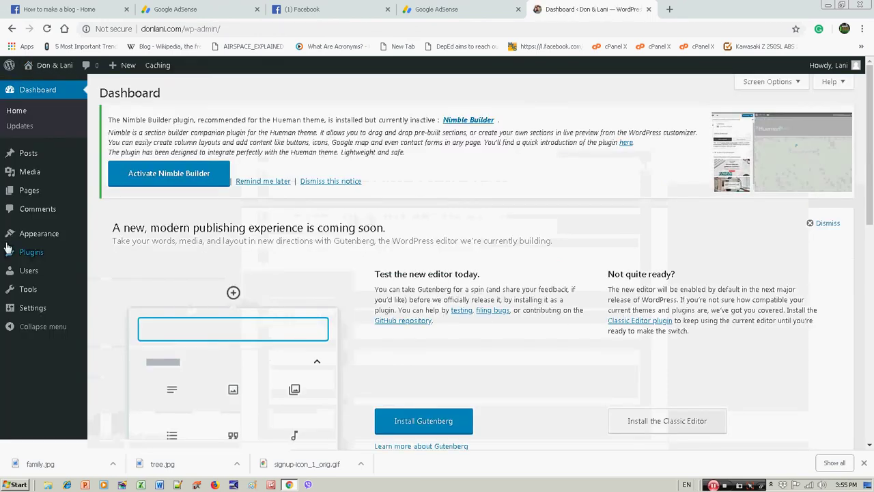
pyautogui.click(109, 194)
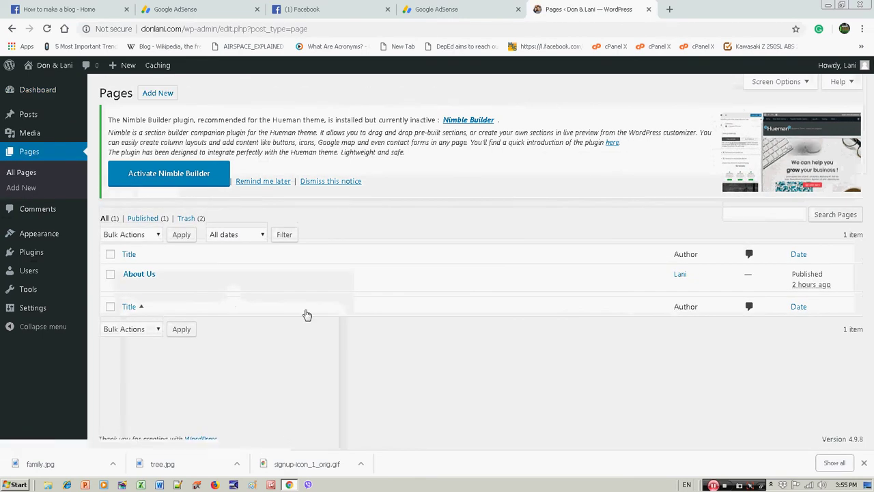
pyautogui.moveTo(151, 280)
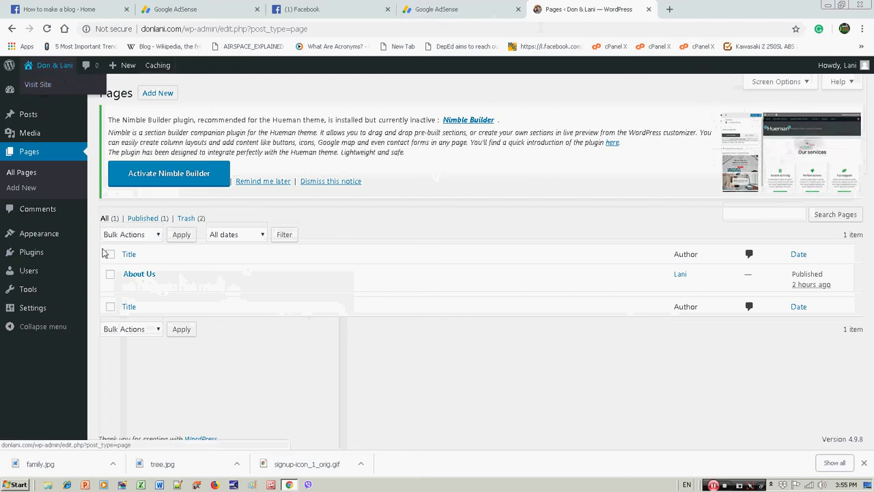
# Open donlani.com in a new browser tab and examine the homepage from header to footer
pyautogui.click(669, 7)
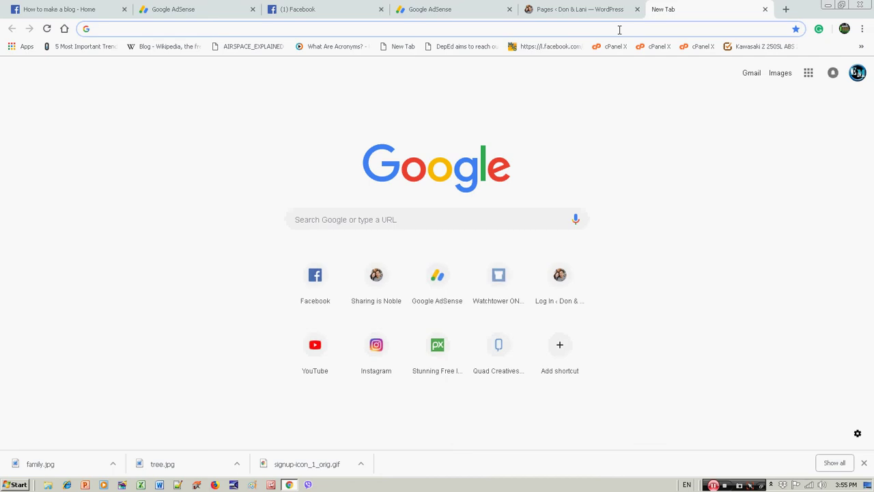
pyautogui.write('donlani.com')
pyautogui.press('Return')
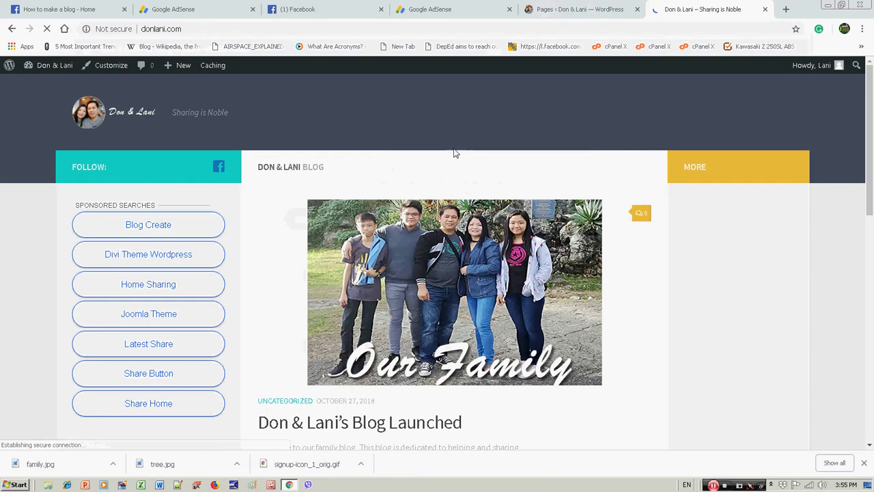
pyautogui.scroll(-9, 472, 159)
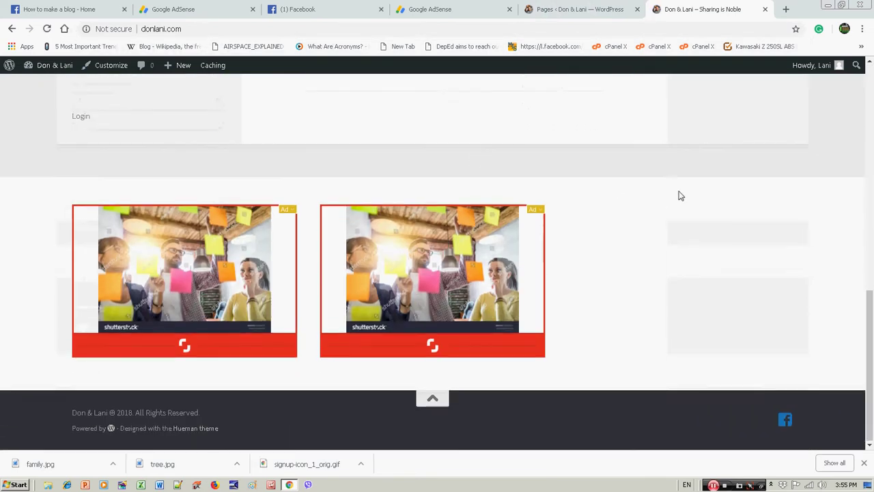
pyautogui.scroll(9, 681, 178)
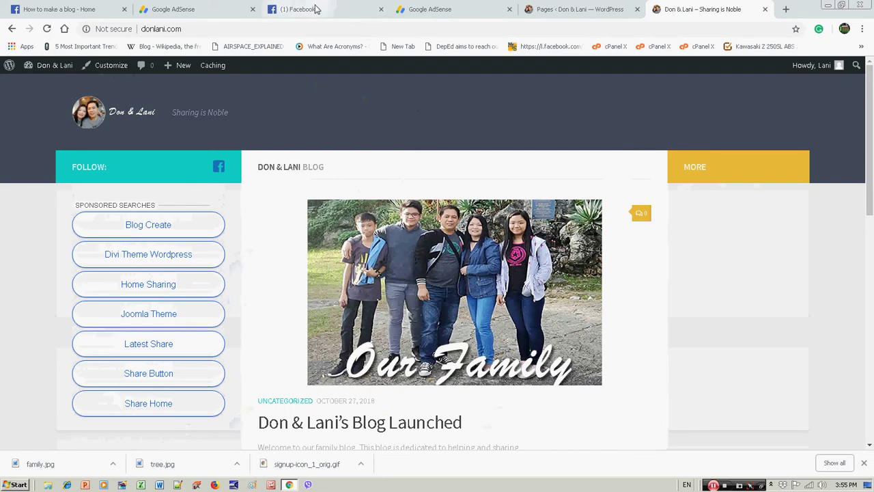
# Return to the site administration and add the Home page to the structure of the menu mymenu
pyautogui.click(591, 10)
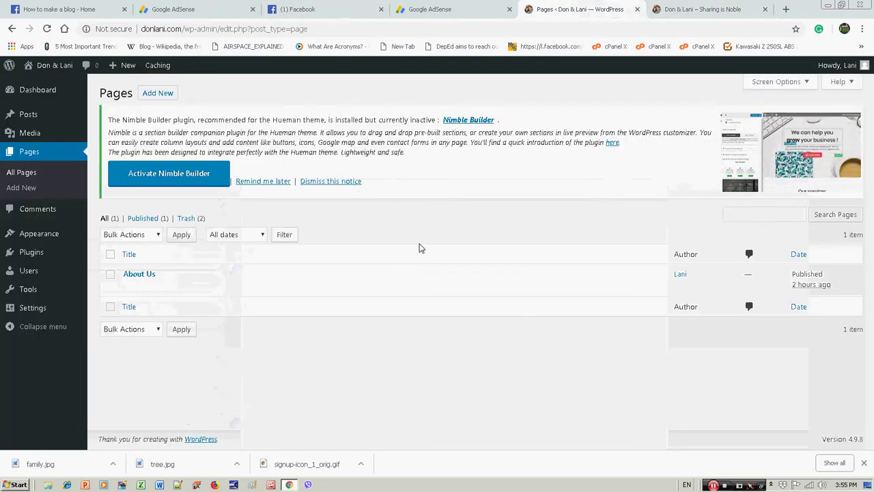
pyautogui.moveTo(39, 235)
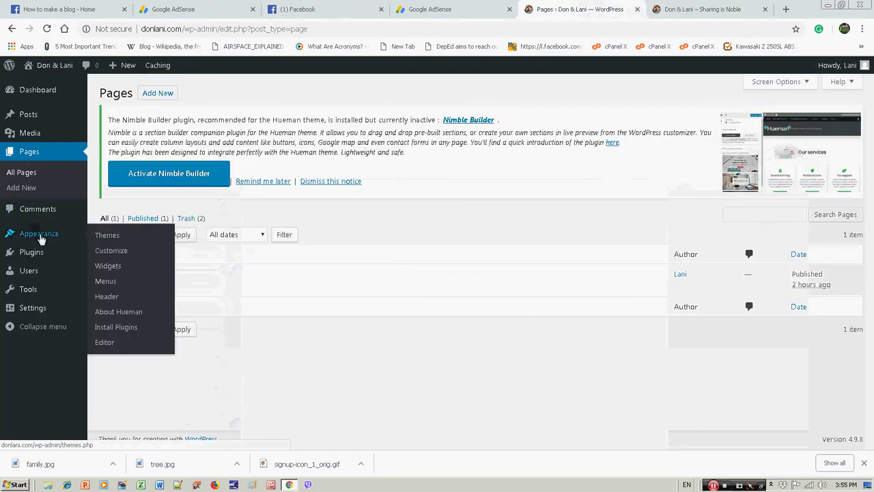
pyautogui.click(109, 287)
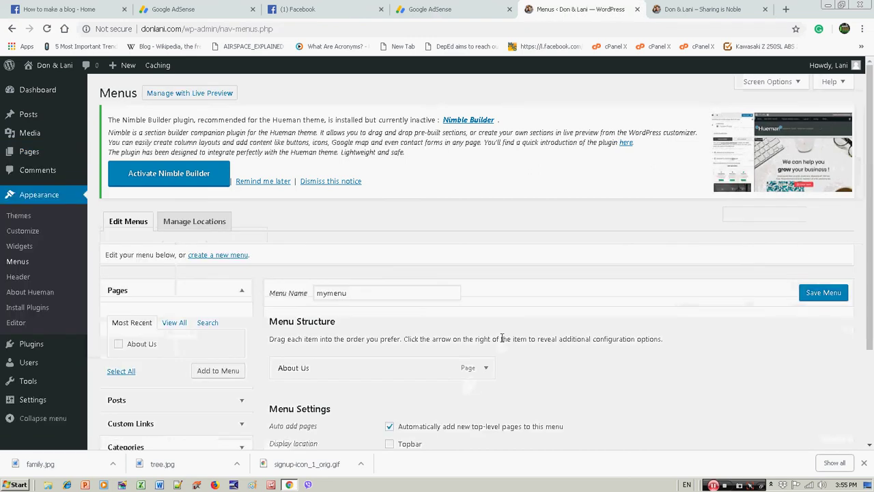
pyautogui.scroll(-3, 502, 341)
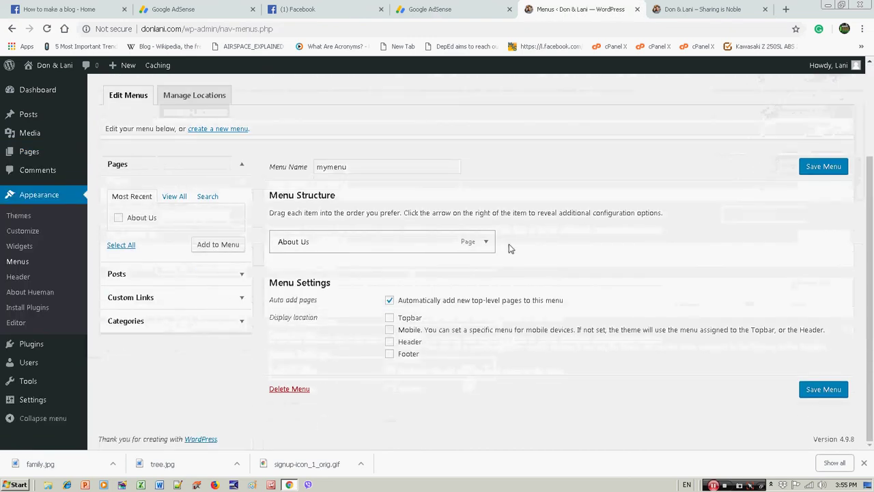
pyautogui.click(175, 196)
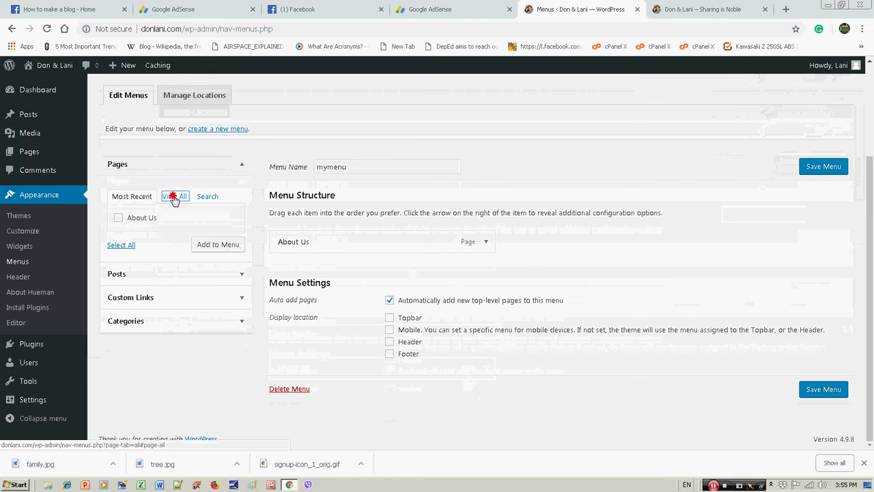
pyautogui.click(118, 217)
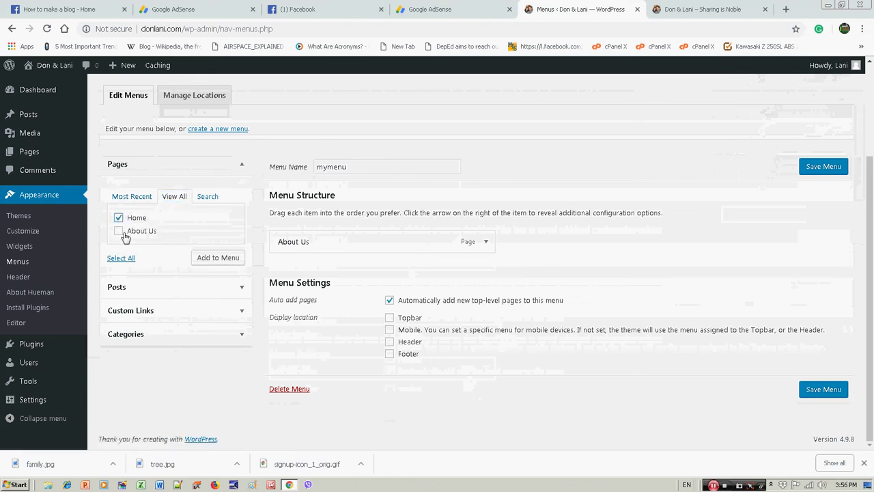
pyautogui.click(217, 260)
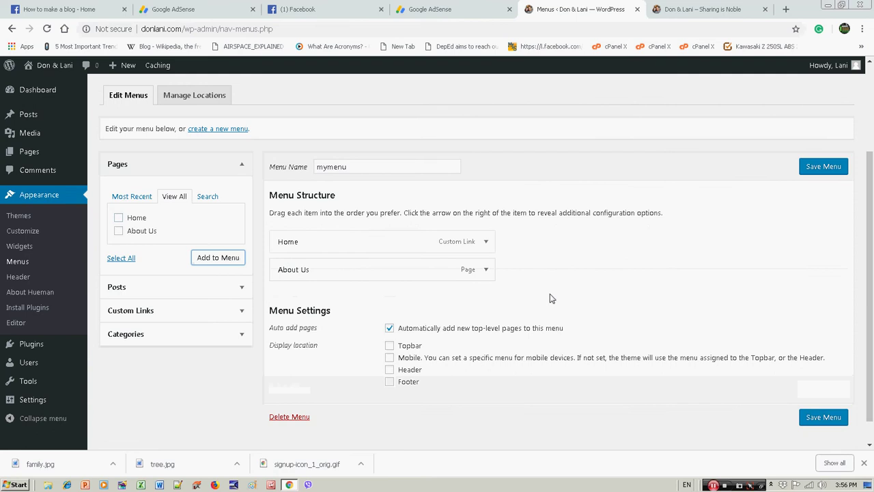
# Review the Home and About Us menu items, then save mymenu with Header as its display location
pyautogui.click(486, 243)
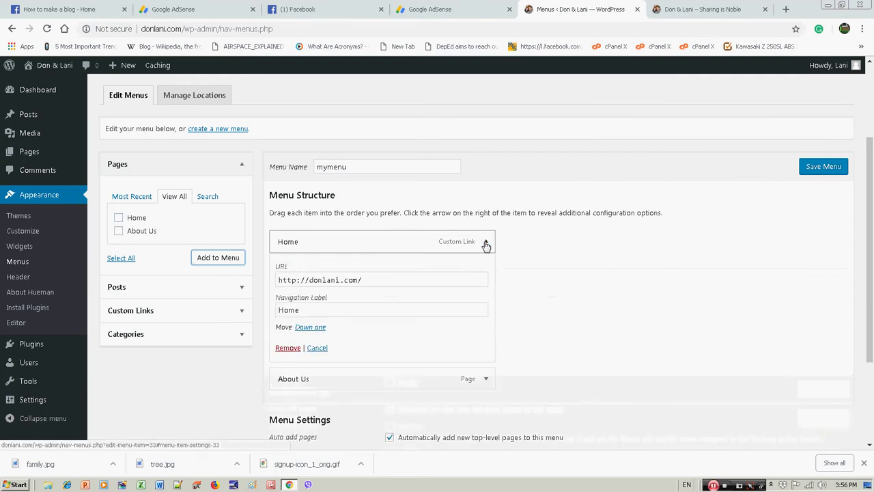
pyautogui.click(486, 243)
pyautogui.click(484, 271)
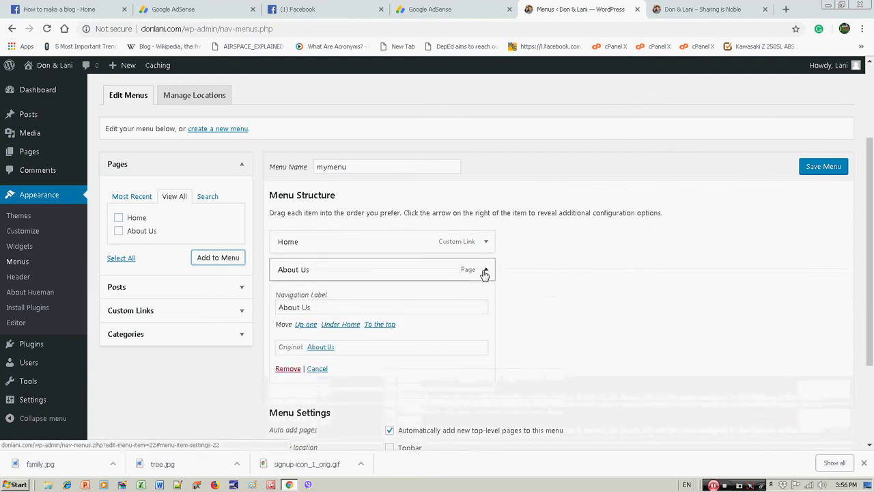
pyautogui.click(484, 270)
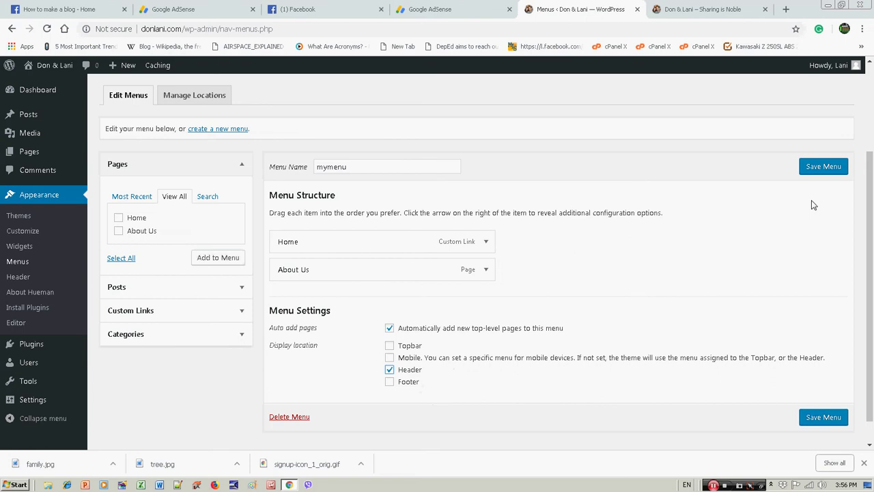
pyautogui.click(821, 418)
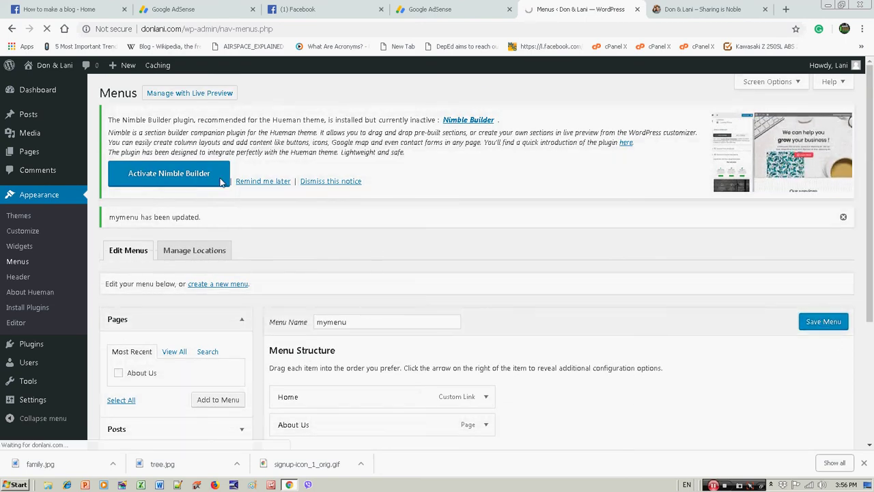
# Visit the live homepage and check the header menu along with the rest of the page
pyautogui.click(54, 65)
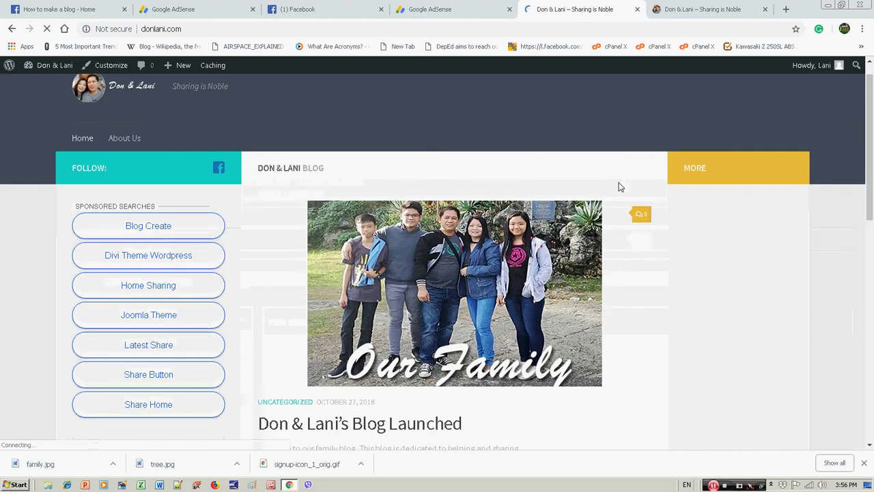
pyautogui.scroll(-10, 623, 195)
pyautogui.scroll(10, 618, 266)
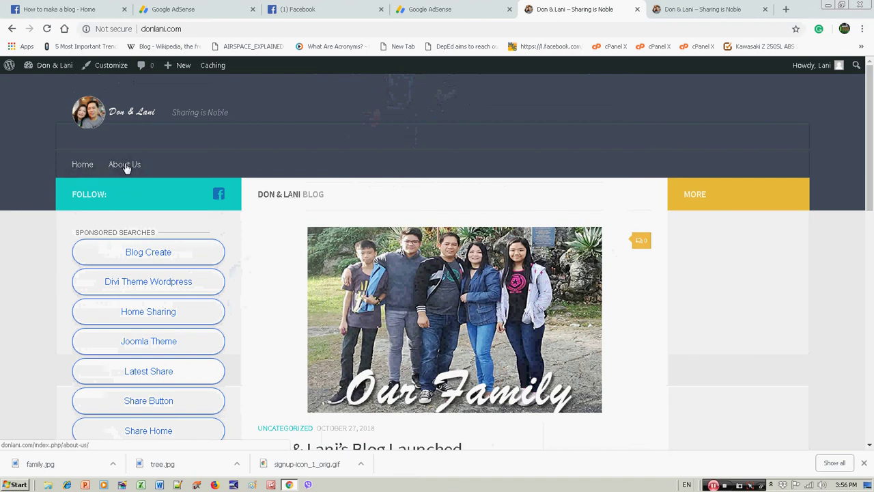
# Narrow the browser window to a mobile-like width and open the About Us page from the site's collapsed menu
pyautogui.click(842, 5)
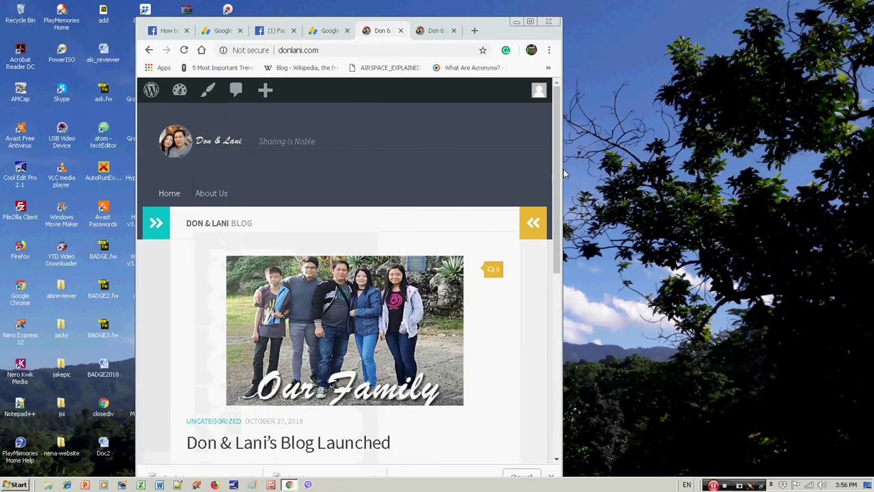
pyautogui.moveTo(562, 170); pyautogui.dragTo(500, 220)
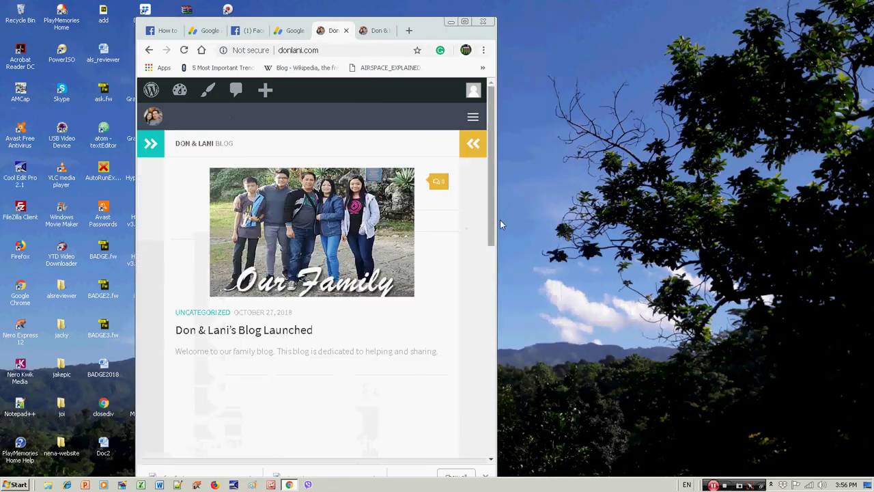
pyautogui.click(473, 118)
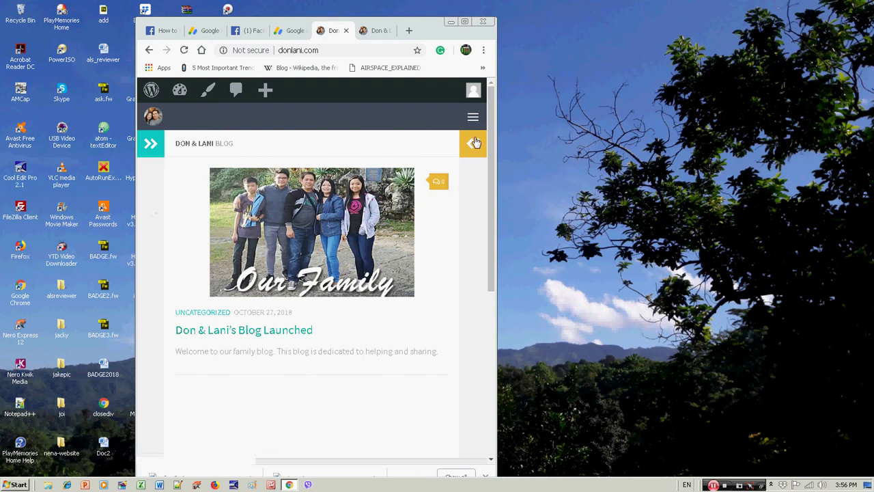
pyautogui.click(473, 117)
pyautogui.click(157, 198)
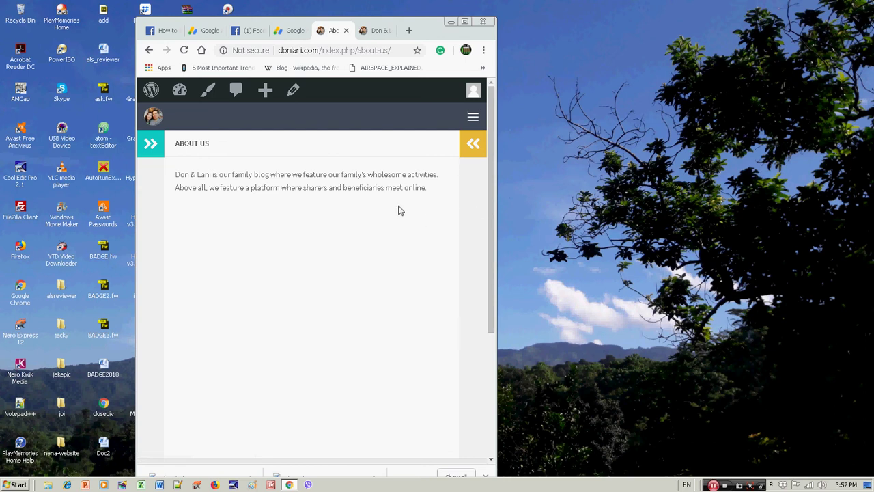
# Read through the About Us page and its description of the family blog in the narrow layout
pyautogui.scroll(-5, 396, 233)
pyautogui.scroll(5, 394, 253)
pyautogui.moveTo(169, 175); pyautogui.dragTo(454, 194)
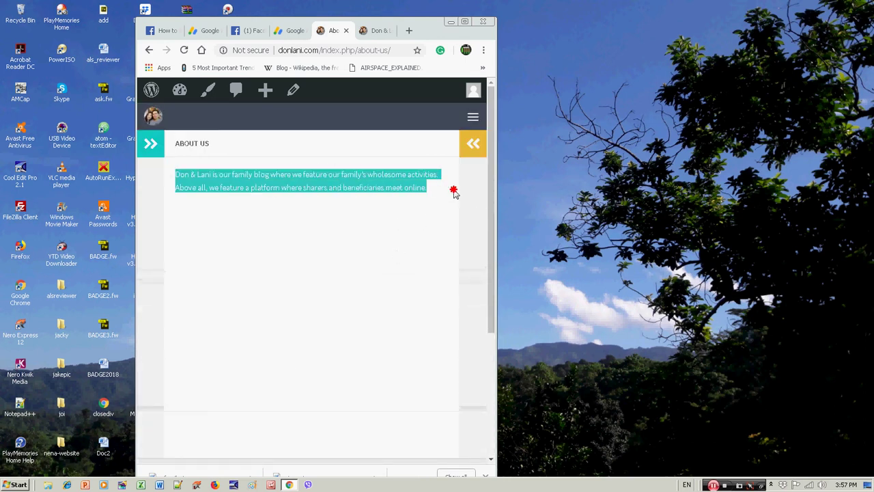
pyautogui.click(418, 206)
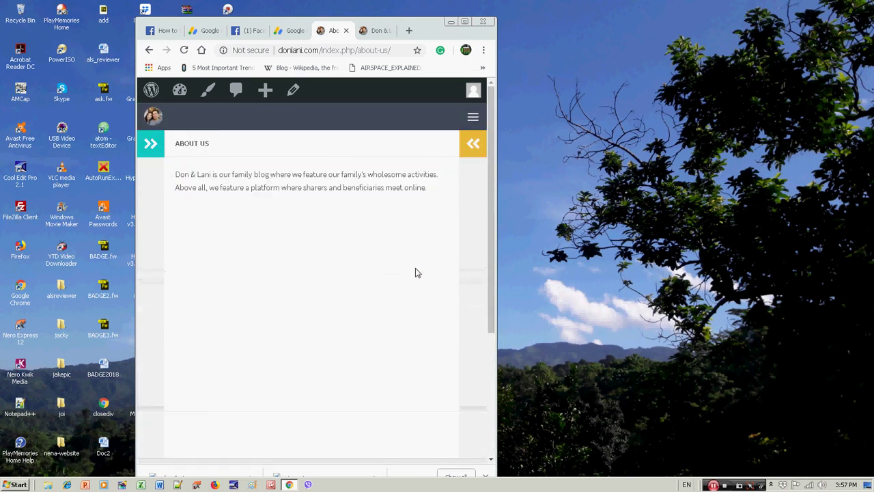
# Expand the yellow MORE sidebar on the About Us page, then return to Home through the collapsed site menu
pyautogui.click(470, 146)
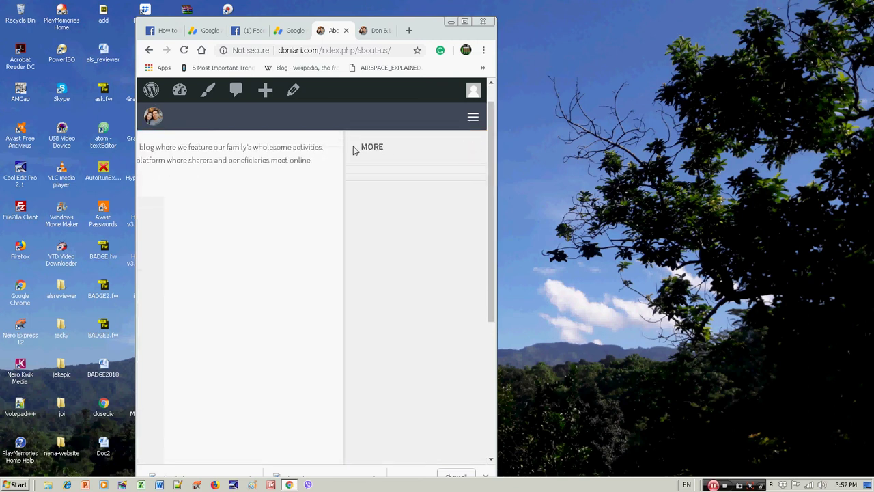
pyautogui.click(472, 119)
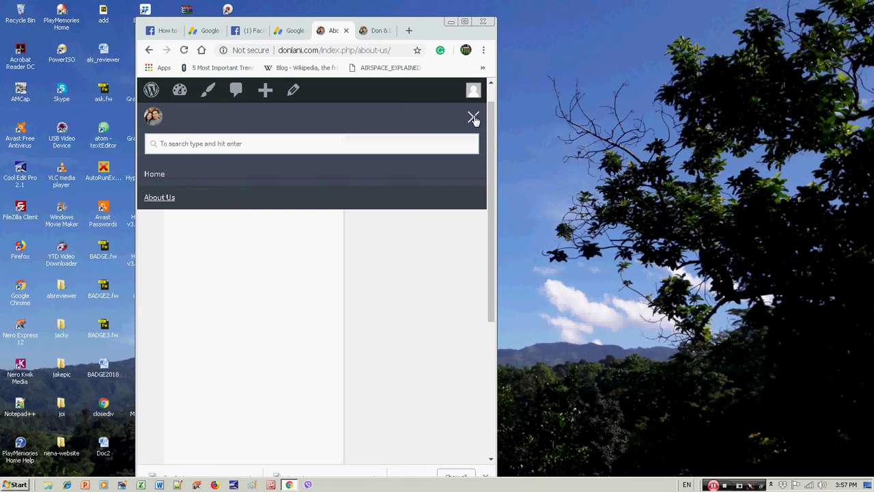
pyautogui.click(474, 118)
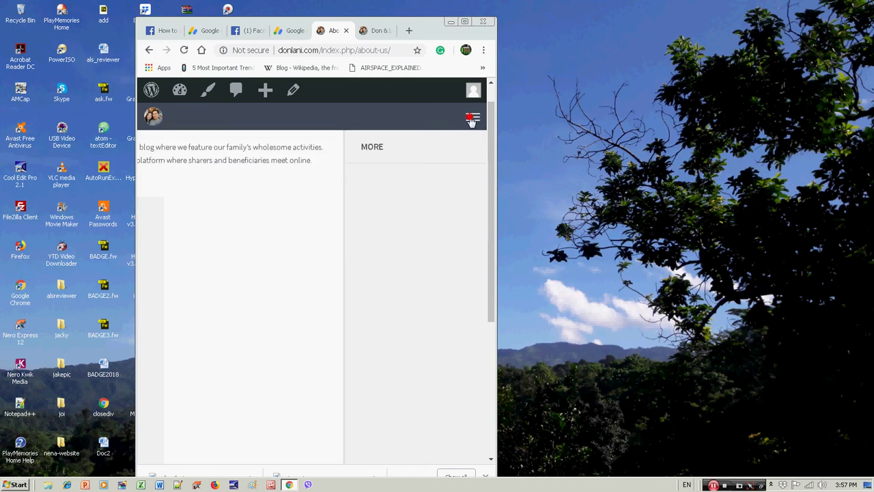
pyautogui.click(471, 119)
pyautogui.click(155, 176)
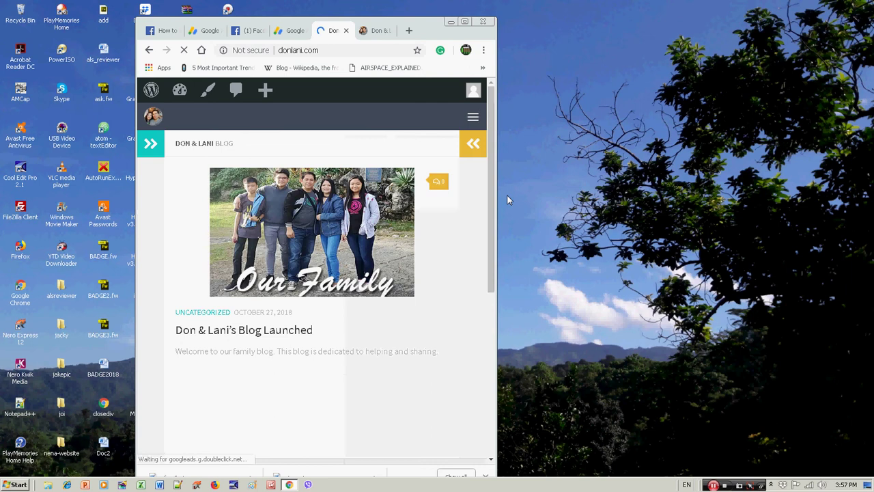
# Expand the homepage's teal FOLLOW sidebar, examine its widgets and the footer ads, and collapse it again
pyautogui.click(147, 146)
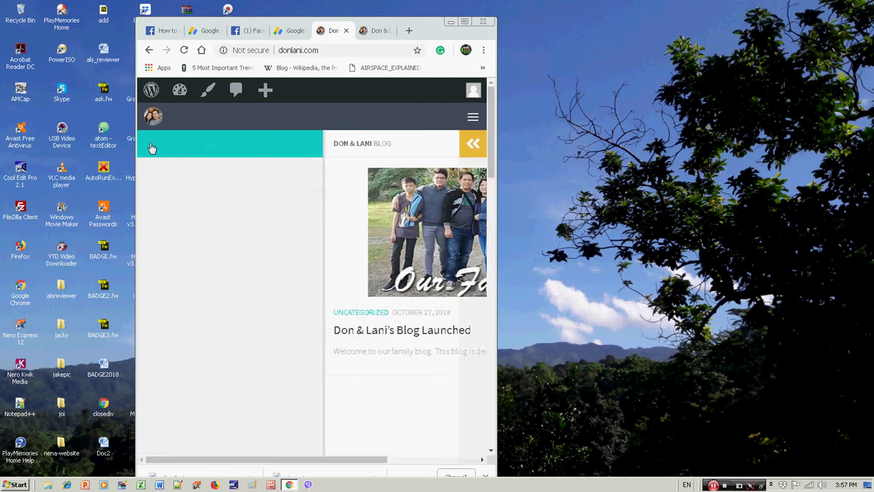
pyautogui.scroll(-3, 265, 195)
pyautogui.scroll(-5, 266, 196)
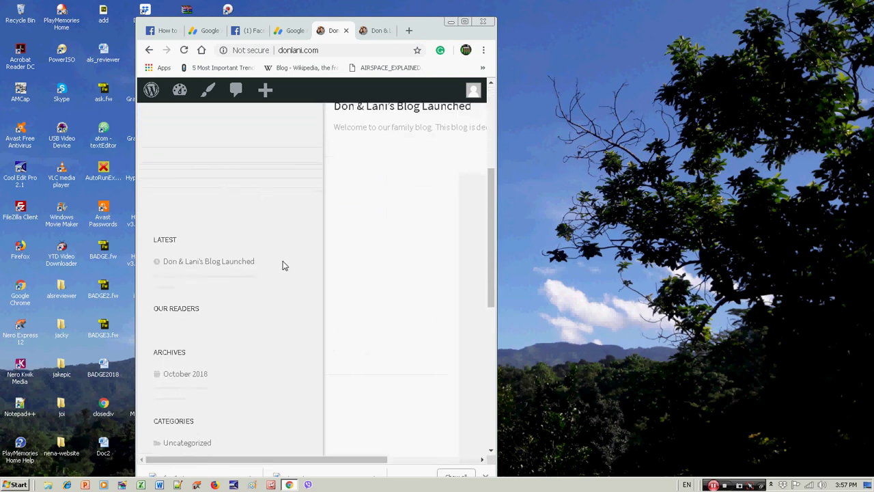
pyautogui.scroll(-2, 279, 248)
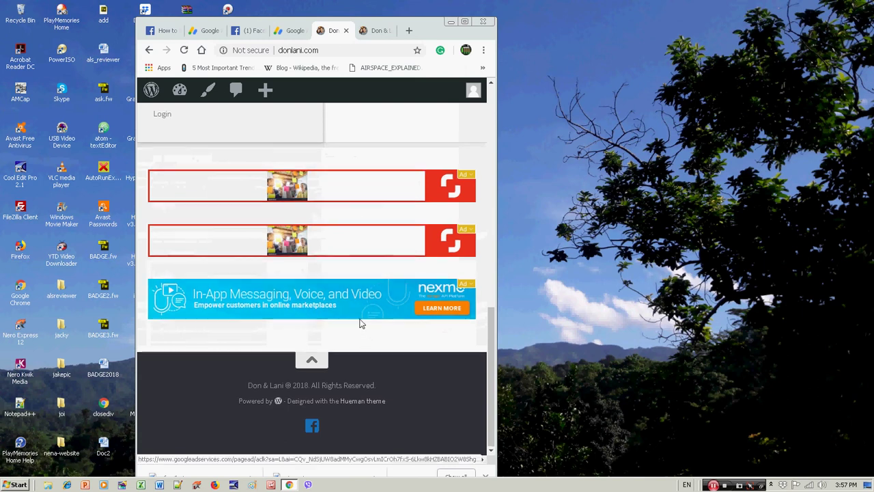
pyautogui.scroll(10, 362, 322)
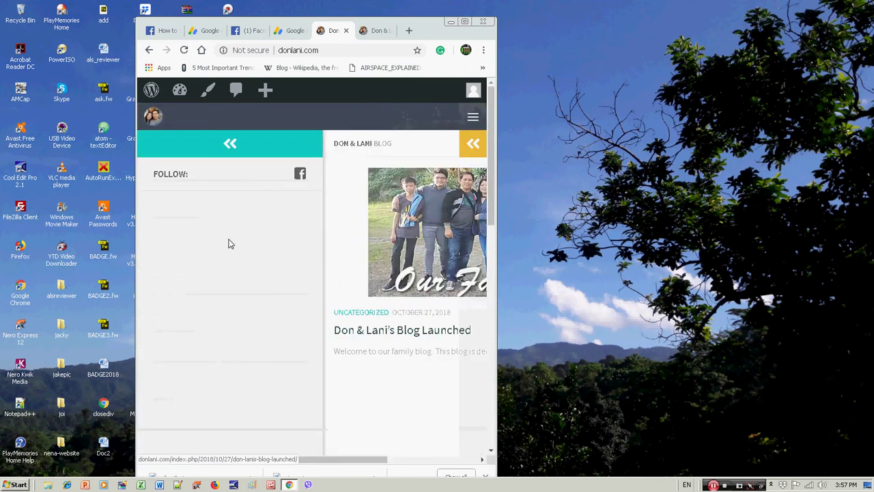
pyautogui.click(227, 146)
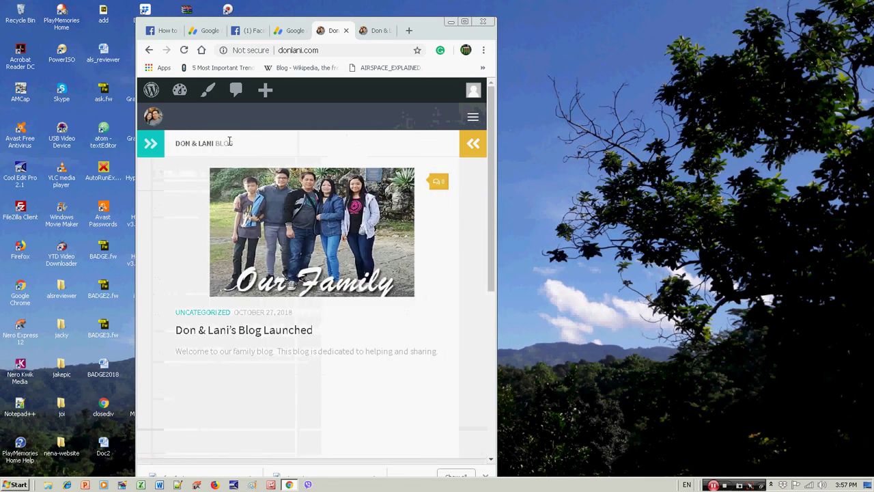
# Reload Home from the collapsed site menu, restore the browser to full width, and review the desktop homepage down to its footer
pyautogui.click(473, 120)
pyautogui.click(163, 175)
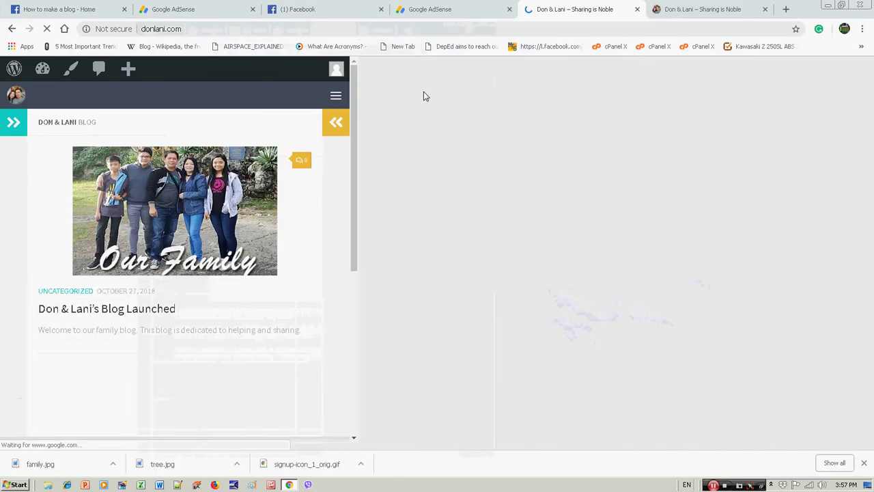
pyautogui.click(465, 23)
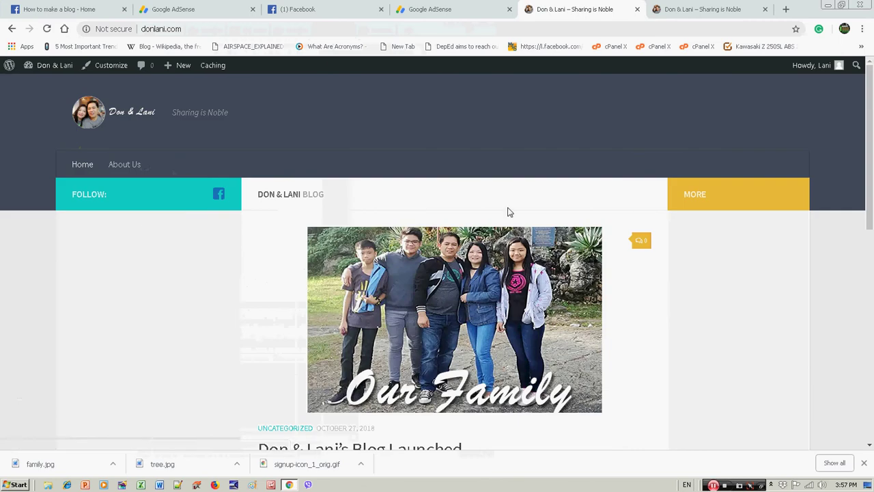
pyautogui.scroll(-10, 509, 218)
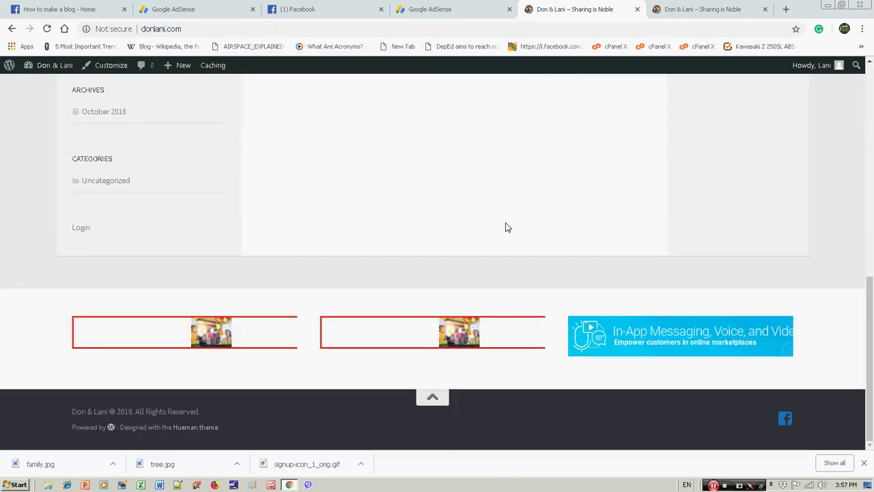
pyautogui.scroll(10, 416, 225)
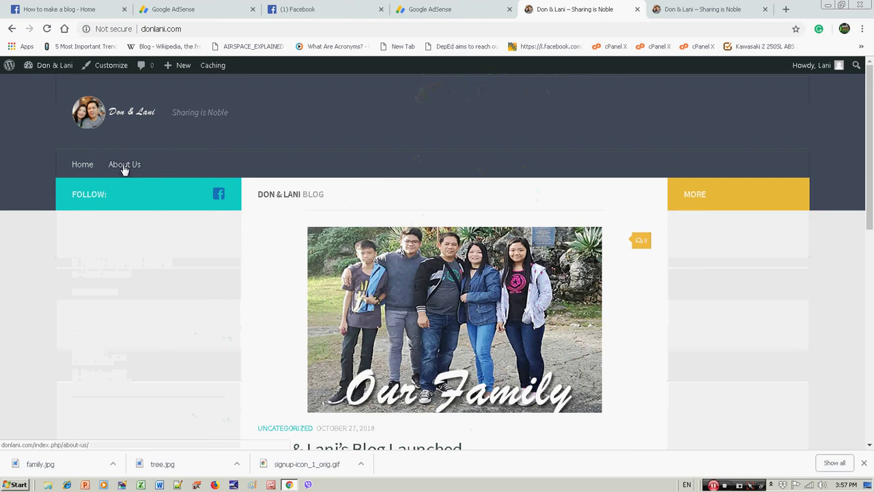
# Go to the WordPress dashboard and start adding a new page
pyautogui.moveTo(58, 71)
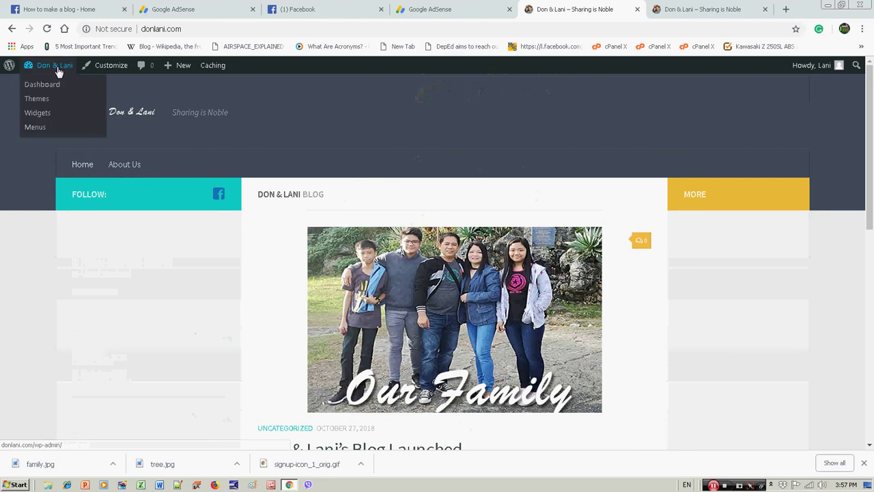
pyautogui.click(43, 86)
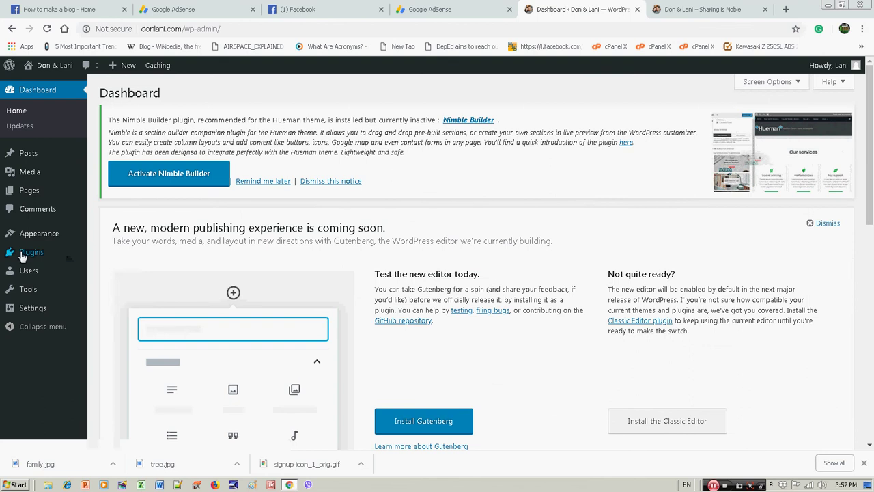
pyautogui.moveTo(31, 241)
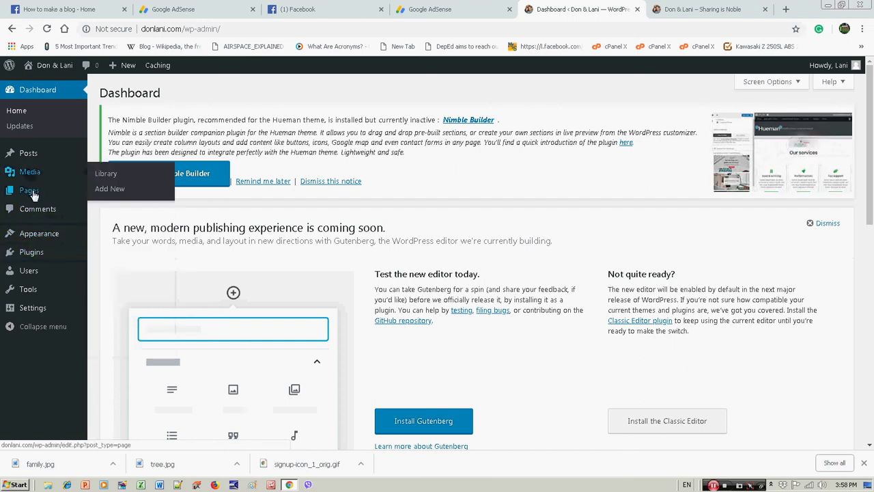
pyautogui.moveTo(34, 195)
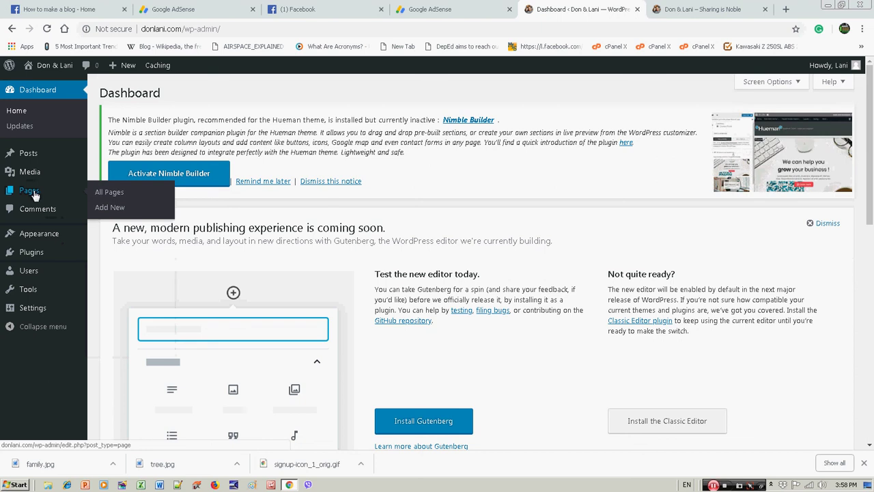
pyautogui.click(110, 208)
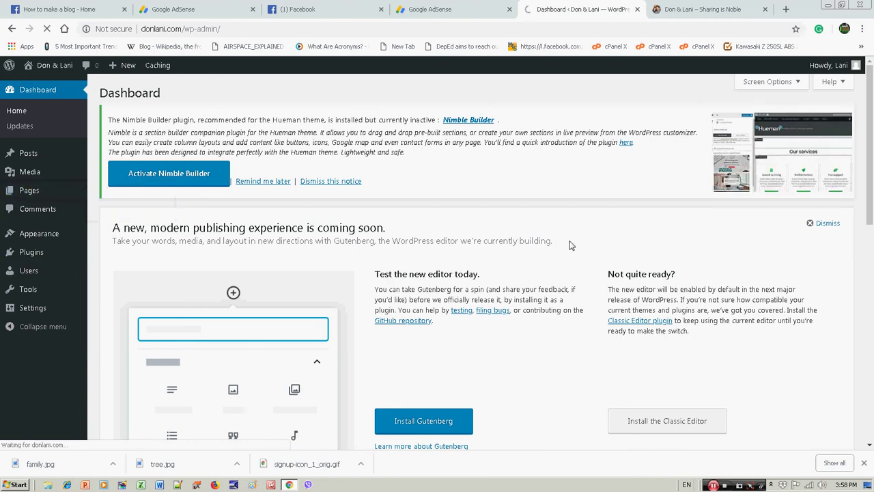
# Reload the live homepage in the other browser tab and check its header menu
pyautogui.click(729, 9)
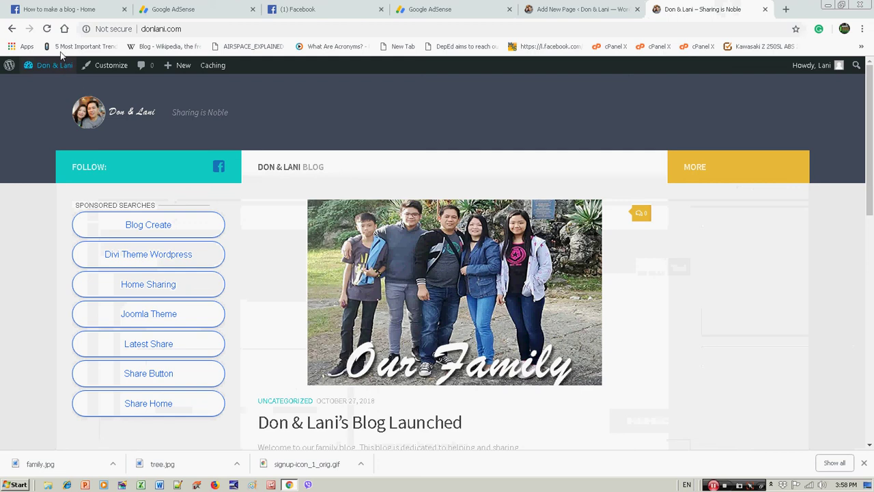
pyautogui.click(46, 28)
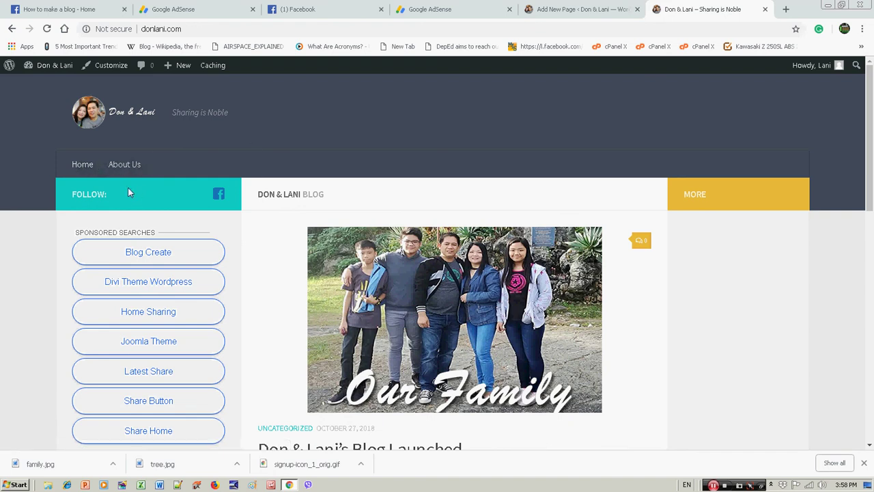
pyautogui.moveTo(56, 68)
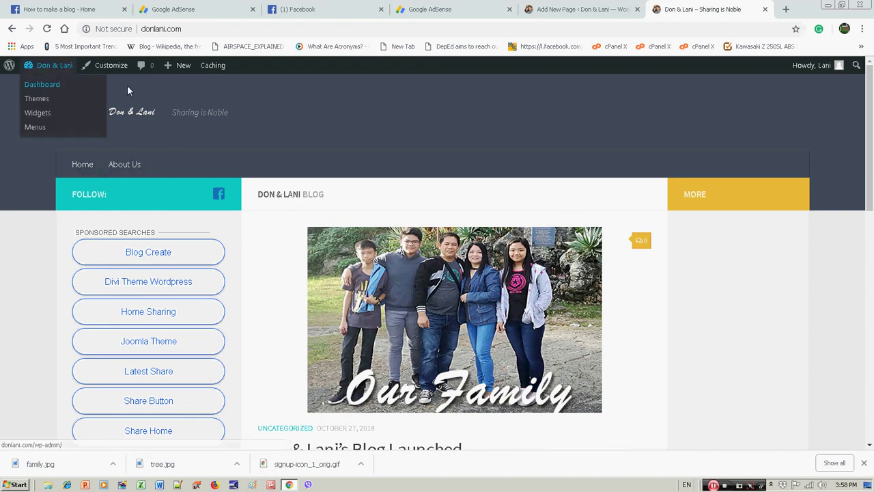
# Return to the new page editor and title the page Contact Us, generating its permalink
pyautogui.click(577, 9)
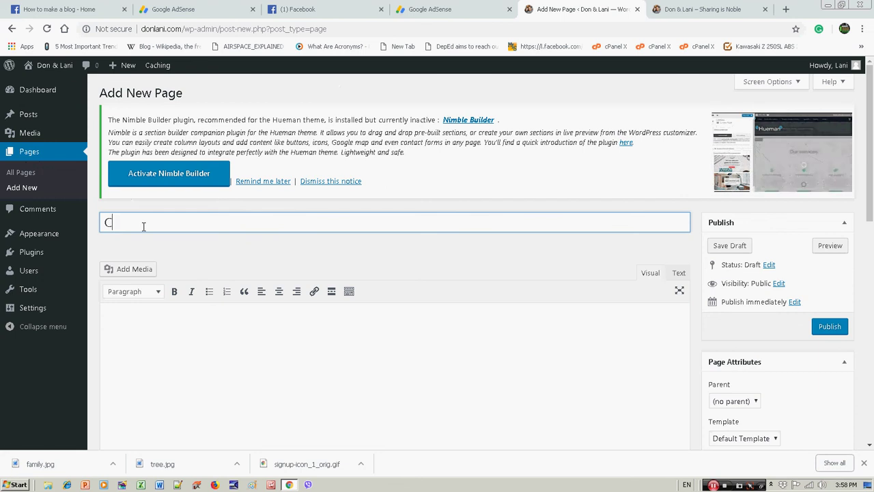
pyautogui.write('ontact Us')
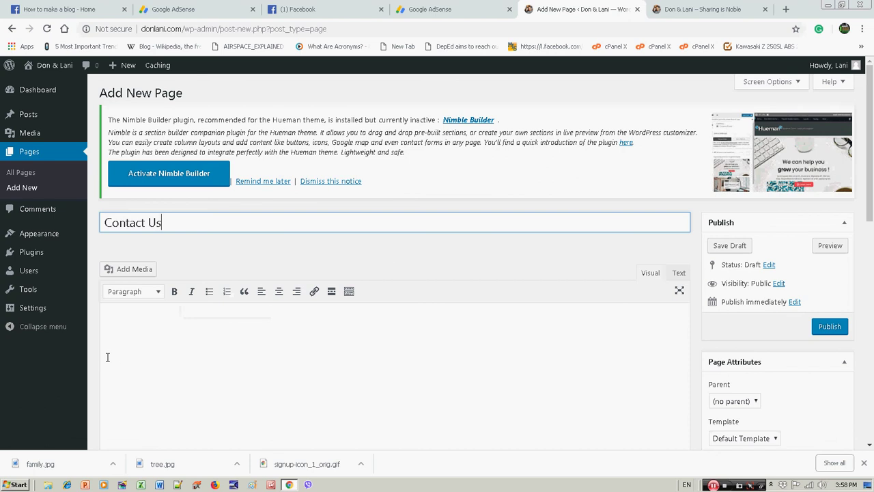
pyautogui.click(124, 317)
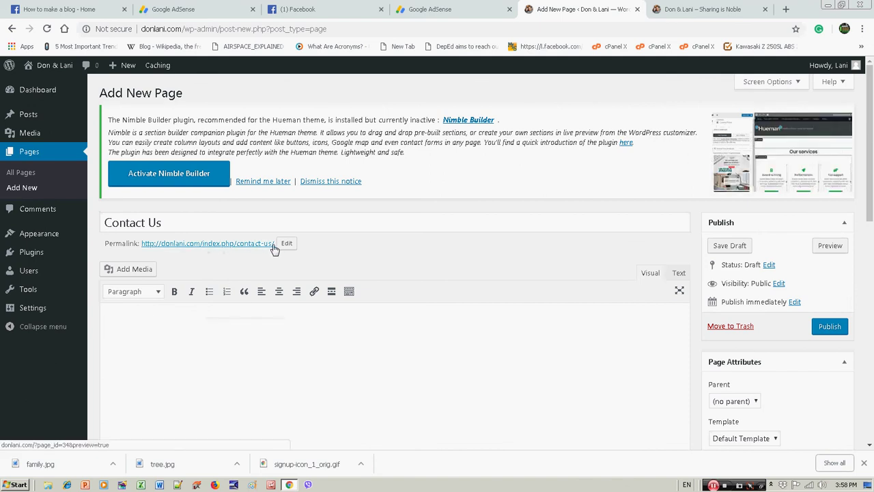
# Change the page title to Contact Me
pyautogui.click(174, 226)
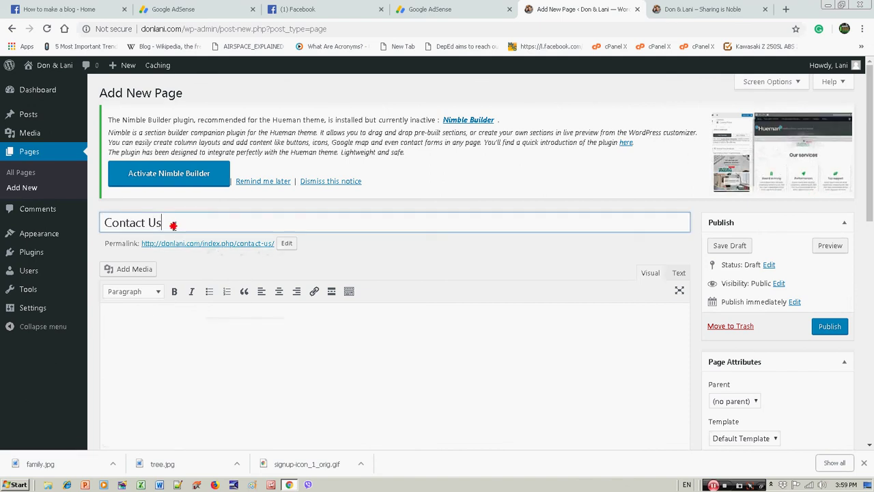
pyautogui.moveTo(171, 222); pyautogui.dragTo(211, 248)
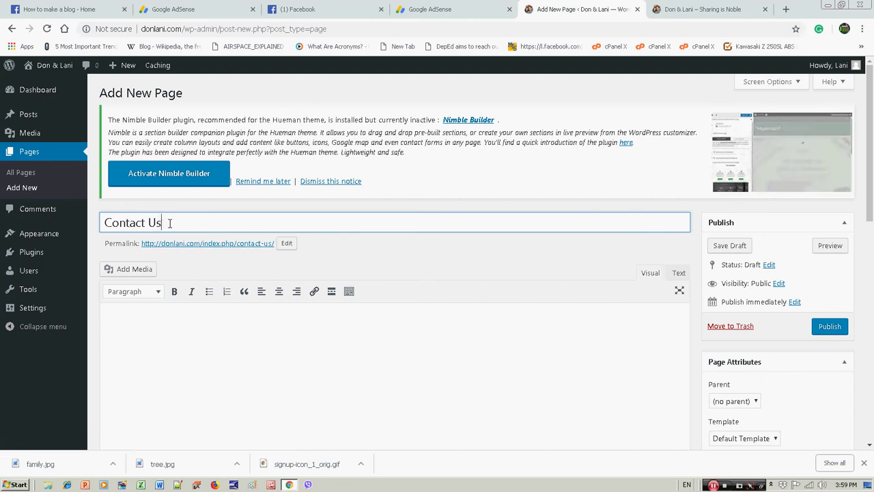
pyautogui.moveTo(170, 221); pyautogui.dragTo(97, 226)
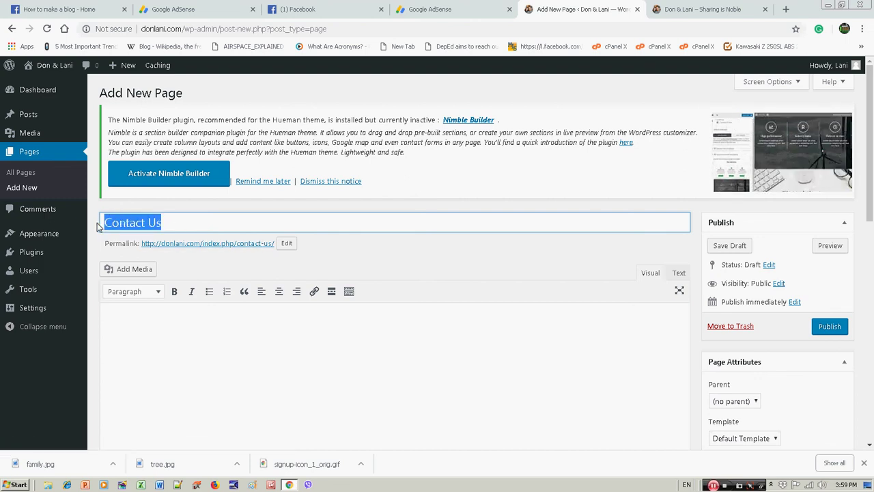
pyautogui.click(167, 223)
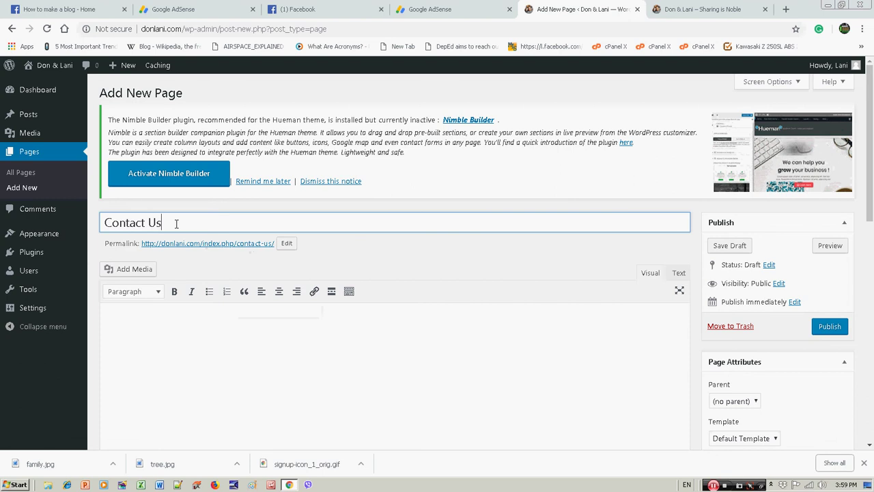
pyautogui.doubleClick(153, 222)
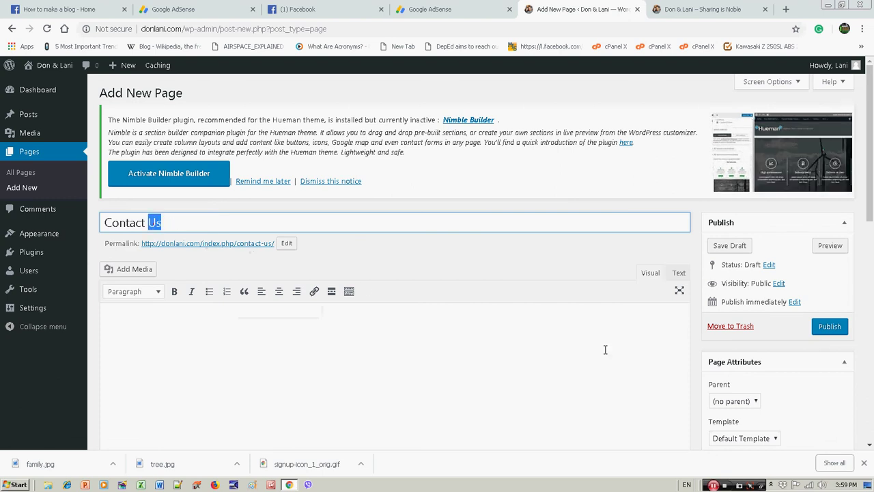
pyautogui.write('Me')
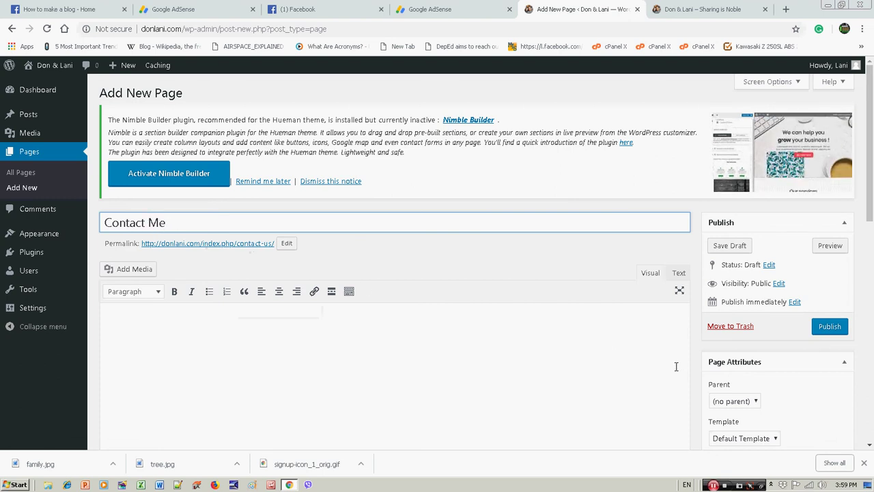
pyautogui.click(207, 331)
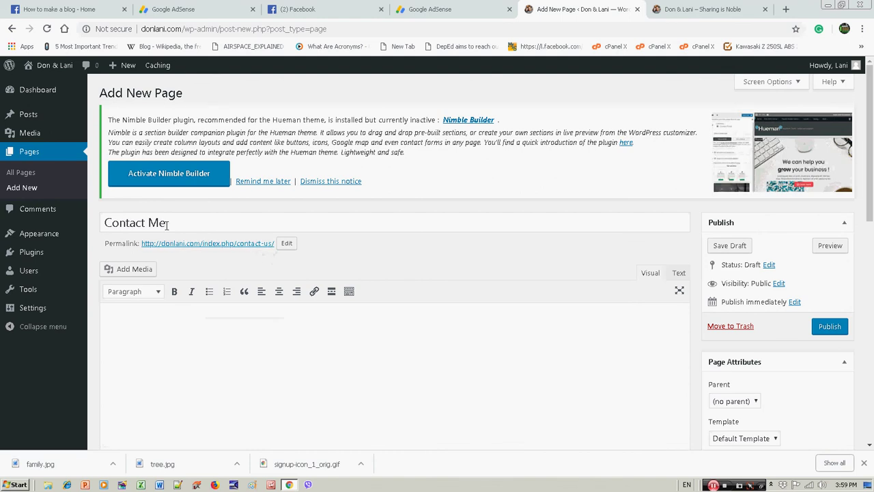
# Clear the permalink slug and regenerate it from the Contact Me title as contact-me
pyautogui.moveTo(170, 224); pyautogui.dragTo(89, 221)
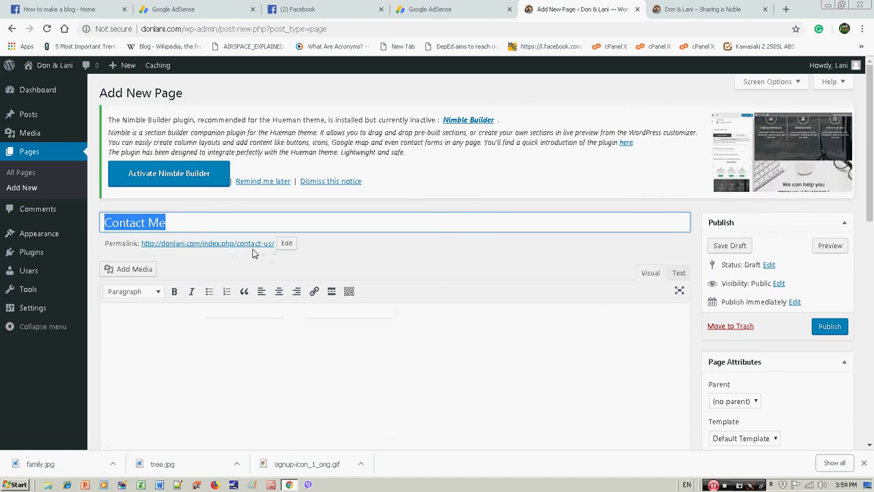
pyautogui.click(287, 244)
pyautogui.moveTo(289, 245); pyautogui.dragTo(218, 246)
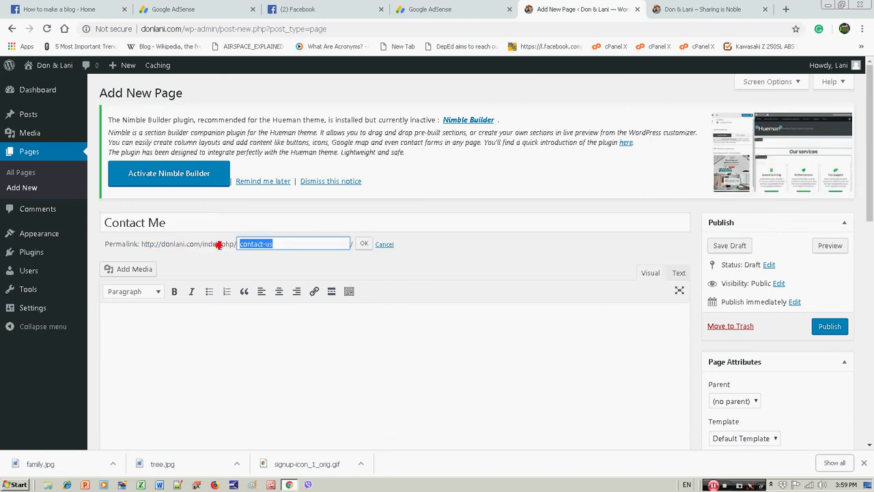
pyautogui.press('BackSpace')
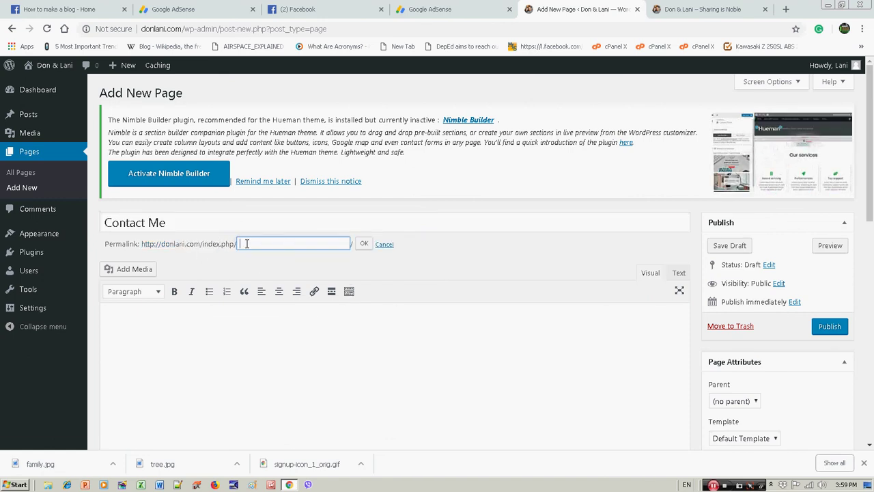
pyautogui.click(364, 244)
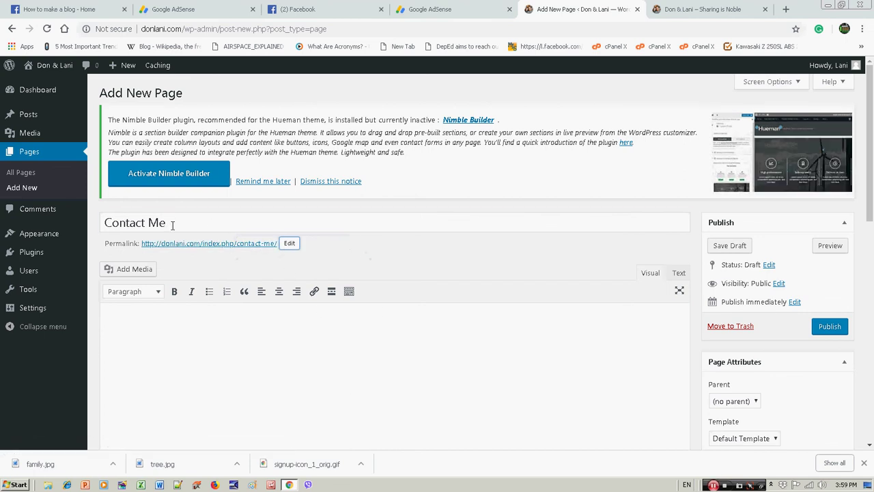
# Set the page title to Contact Us and regenerate the cleared permalink slug as contact-us
pyautogui.moveTo(172, 224); pyautogui.dragTo(151, 222)
pyautogui.write('Us')
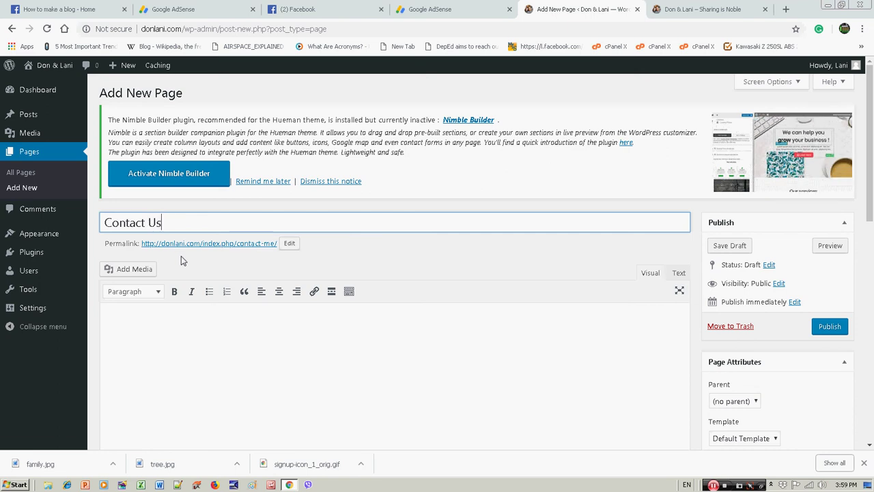
pyautogui.click(289, 243)
pyautogui.moveTo(321, 244); pyautogui.dragTo(164, 242)
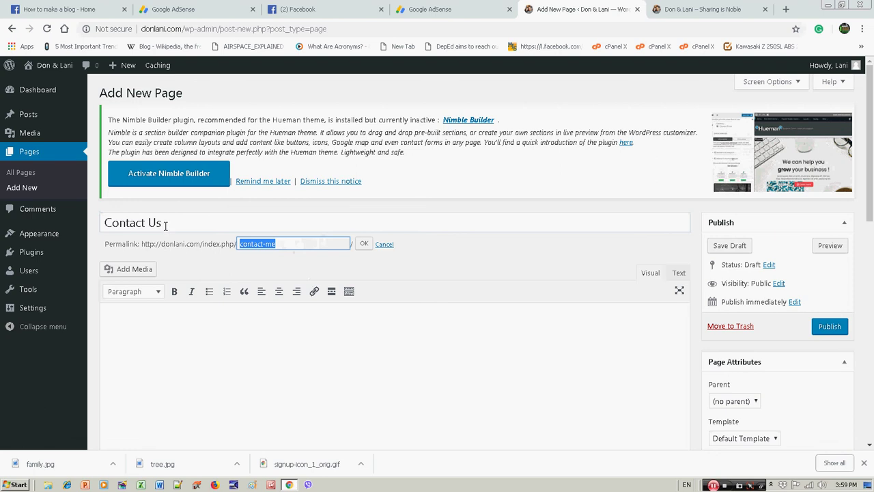
pyautogui.press('BackSpace')
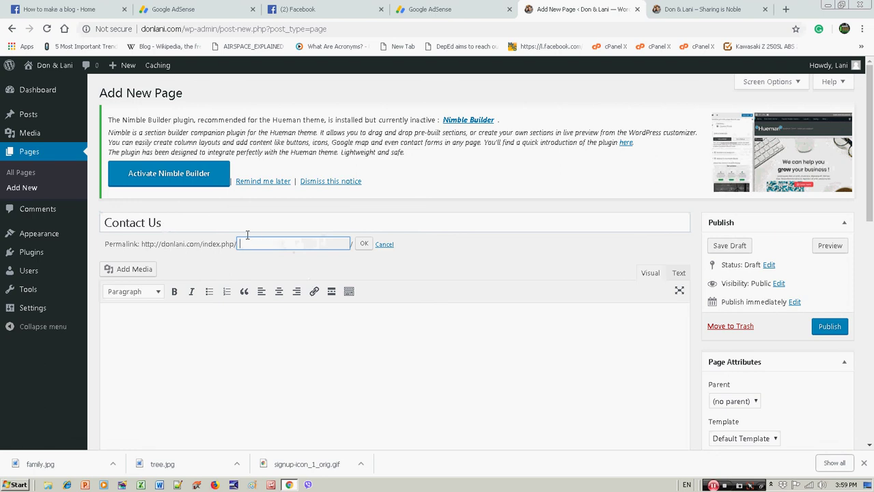
pyautogui.click(364, 245)
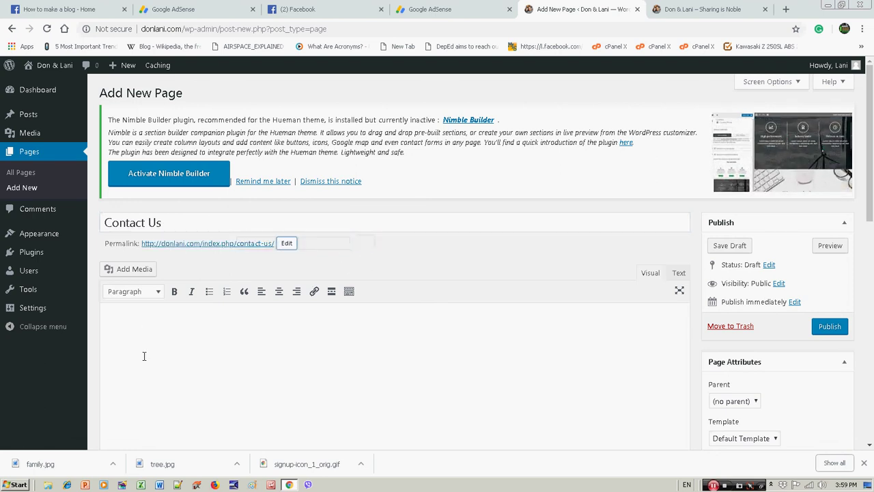
# Write the line "To contact us, please call the following numbers:" in the page body and start a new paragraph
pyautogui.click(124, 318)
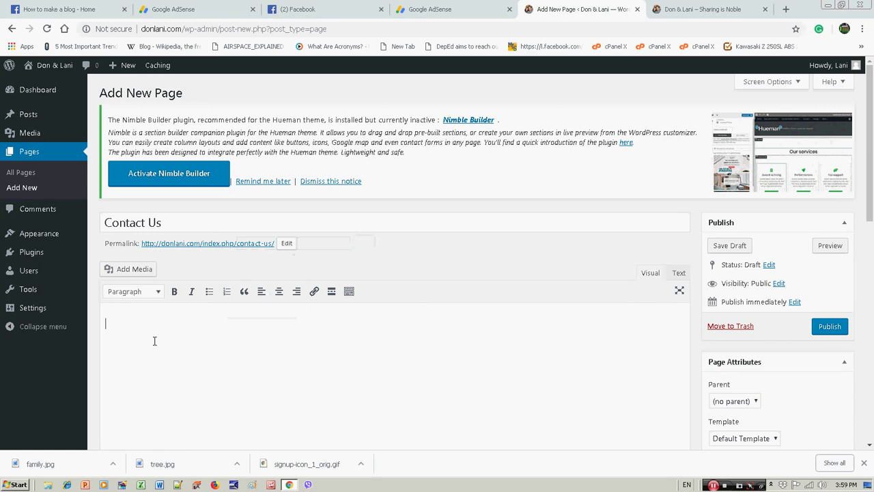
pyautogui.write('To ')
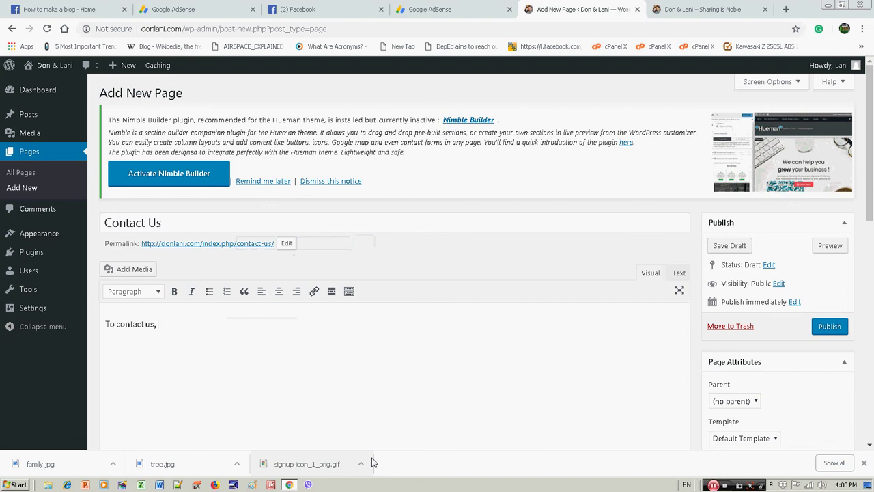
pyautogui.write('contact us, please')
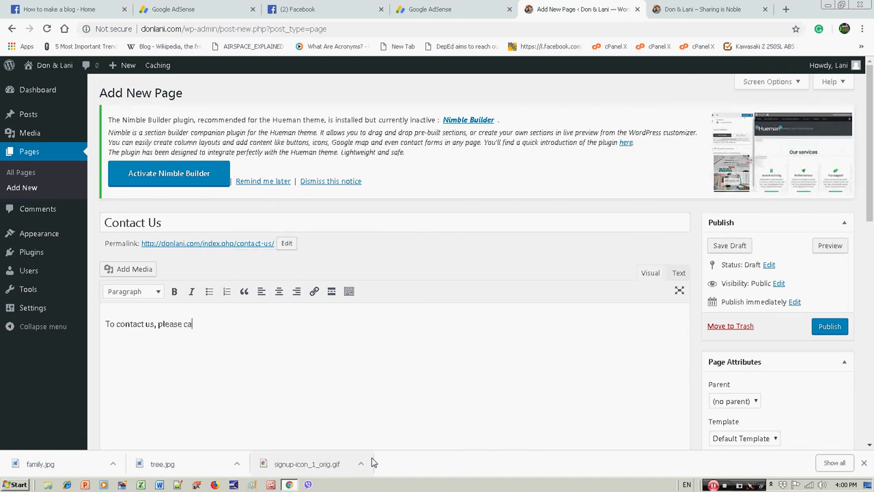
pyautogui.write(' call')
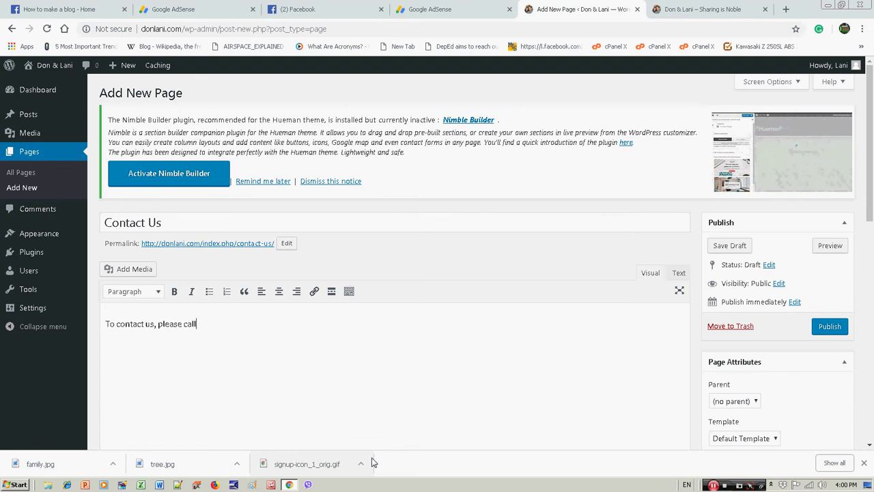
pyautogui.write(' the followi')
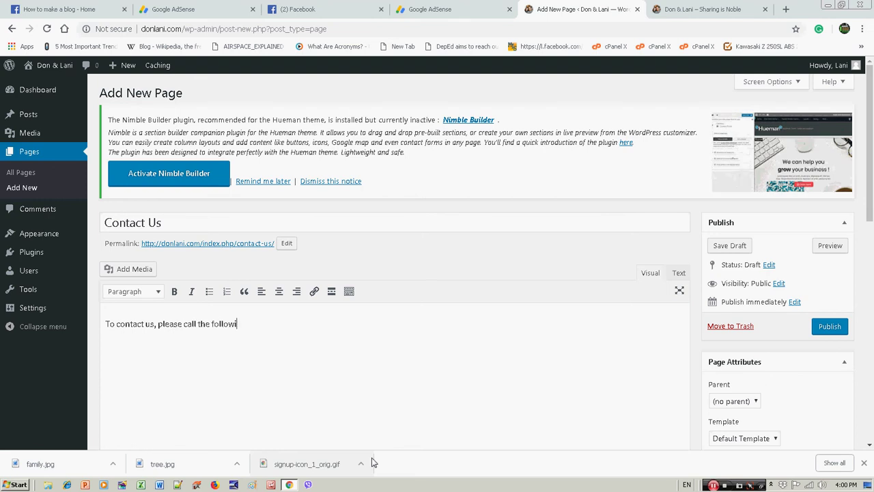
pyautogui.write('ng numbers:')
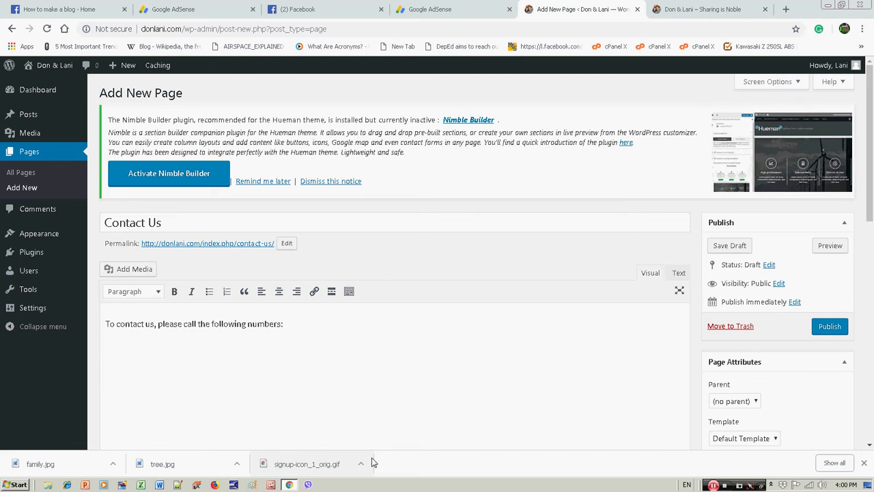
pyautogui.press('Return')
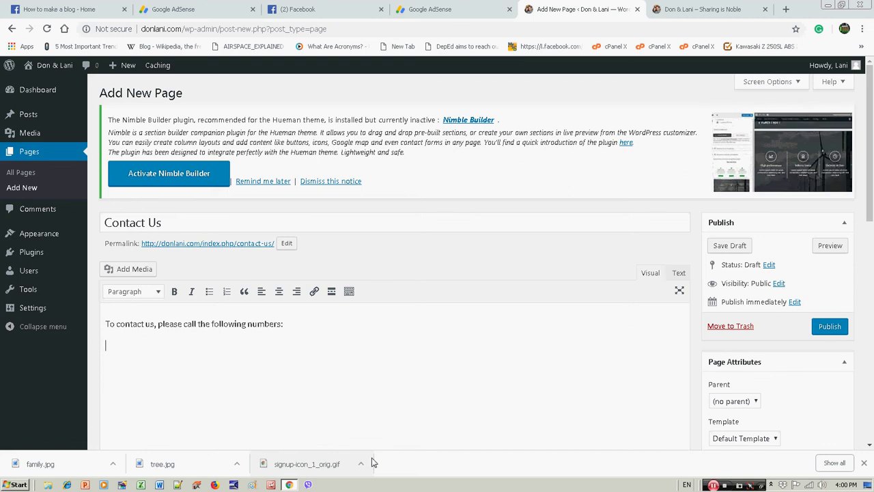
# Enter a placeholder phone number made of zeros in the paragraph below the contact sentence
pyautogui.write('00')
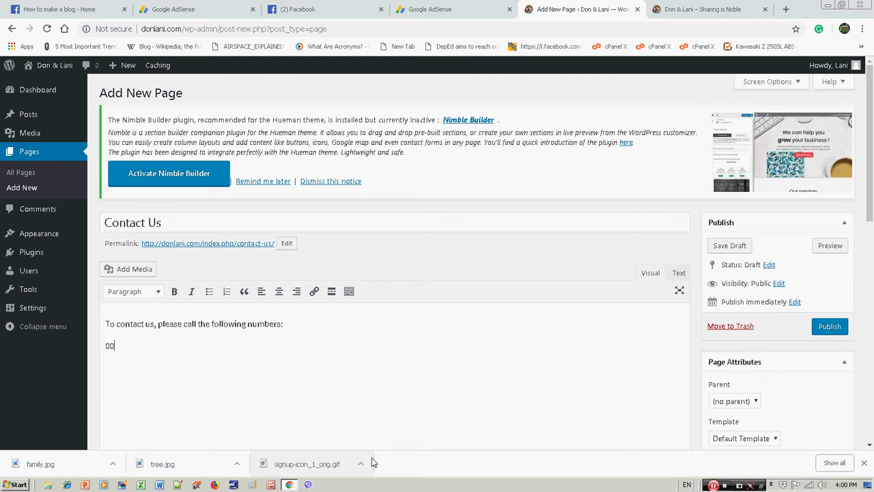
pyautogui.write('0-0')
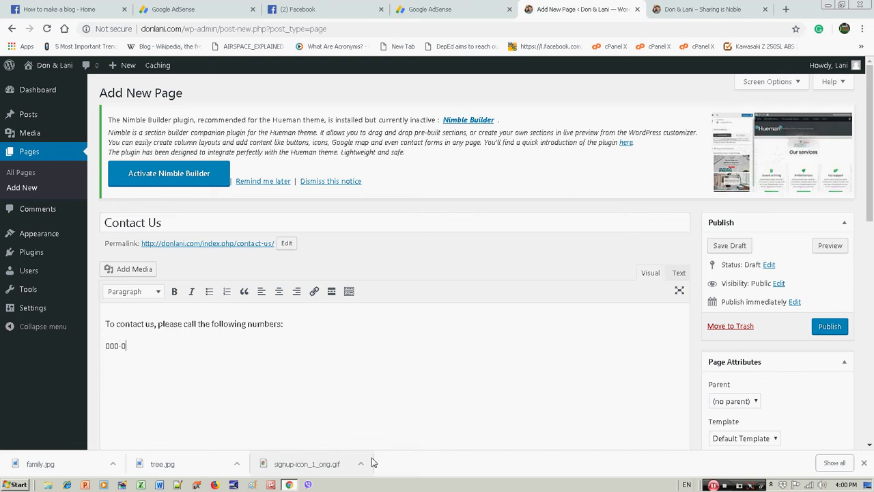
pyautogui.write('00-0')
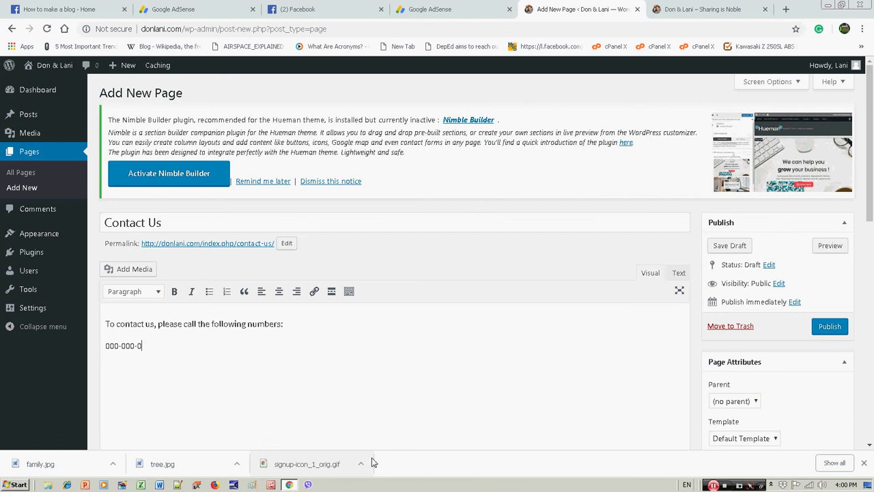
pyautogui.write('00')
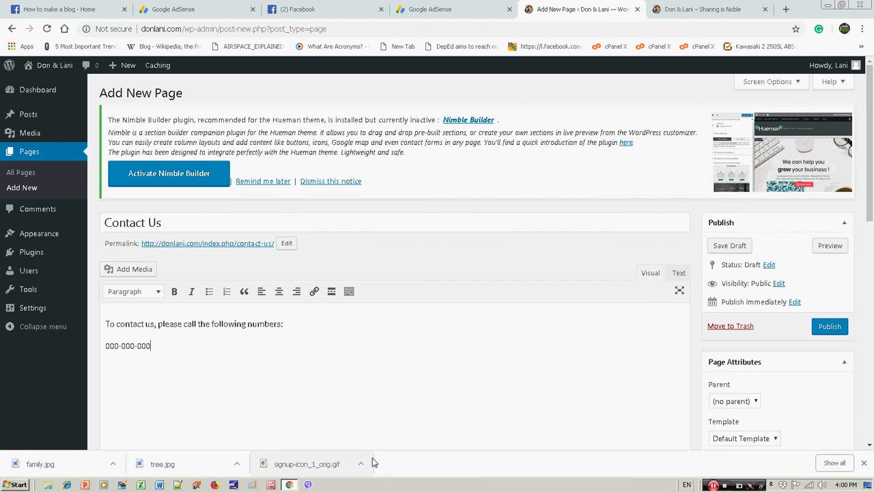
# Replace the all-zero placeholder with a sample contact phone number
pyautogui.scroll(-2, 266, 355)
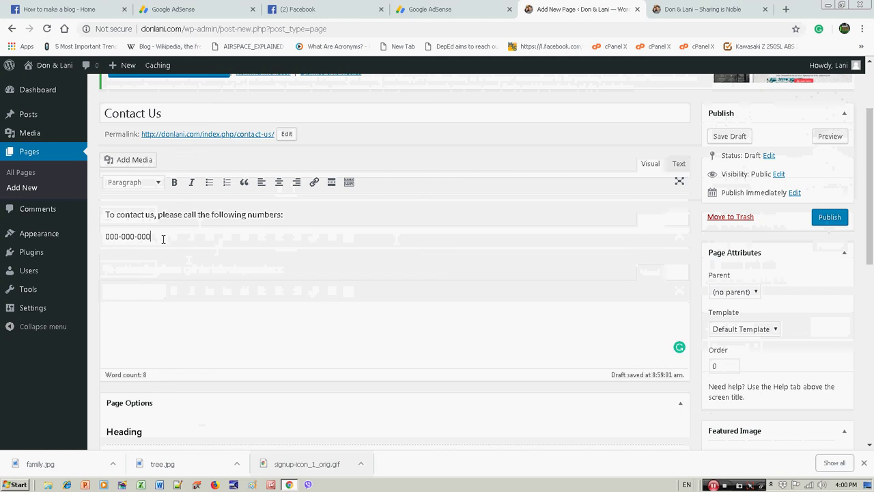
pyautogui.moveTo(161, 237); pyautogui.dragTo(54, 235)
pyautogui.moveTo(55, 241)
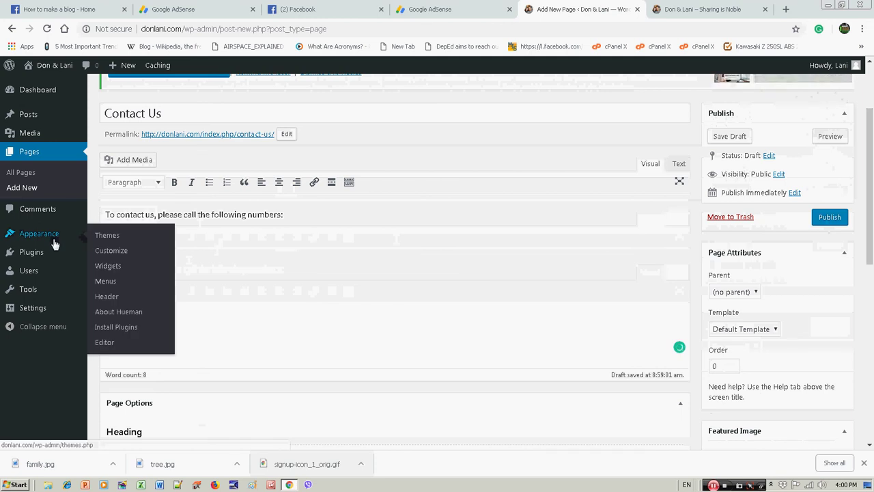
pyautogui.write('0')
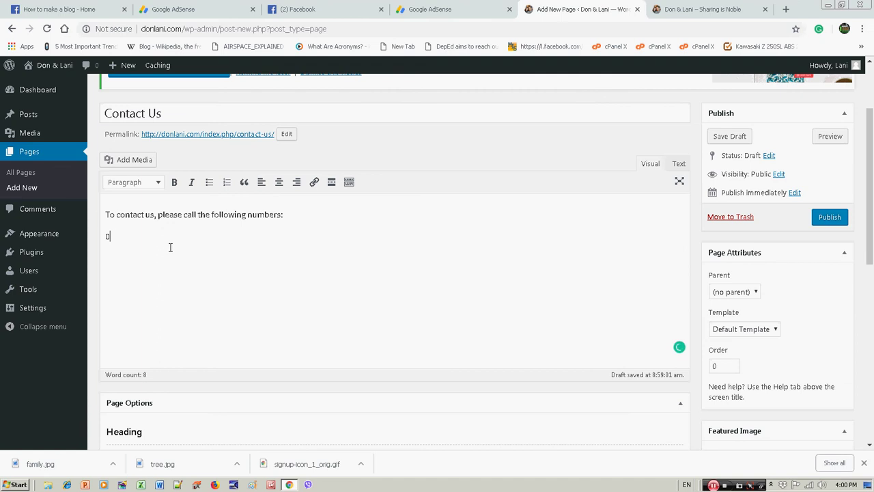
pyautogui.write('123')
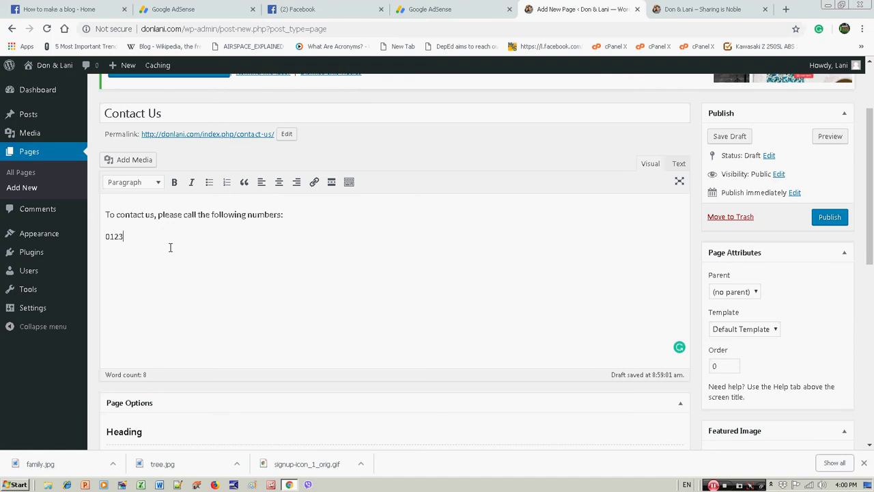
pyautogui.write('-')
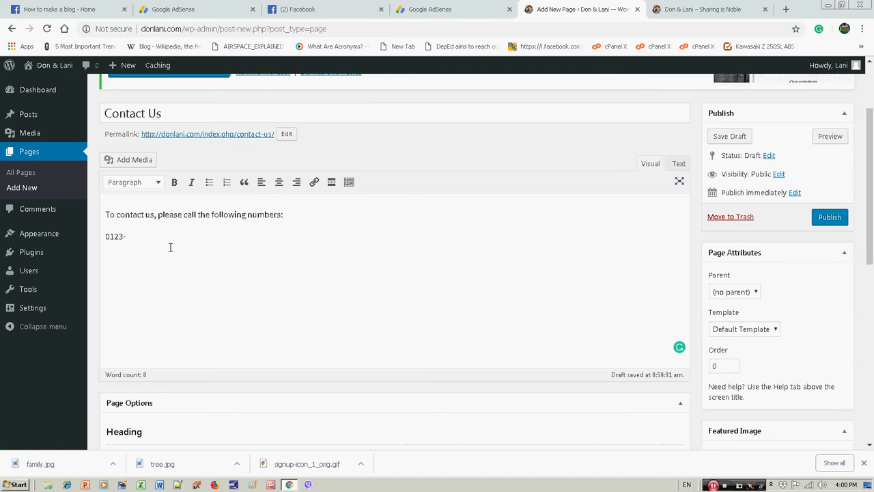
pyautogui.write('455-789')
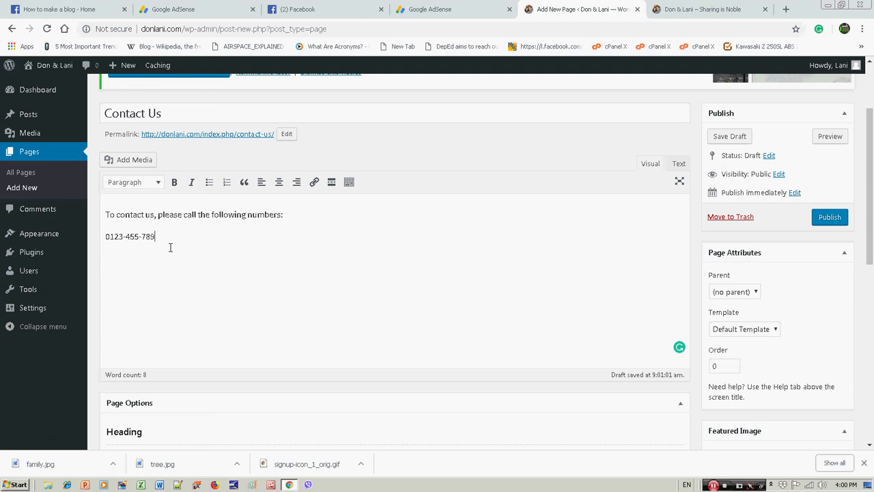
pyautogui.write('1')
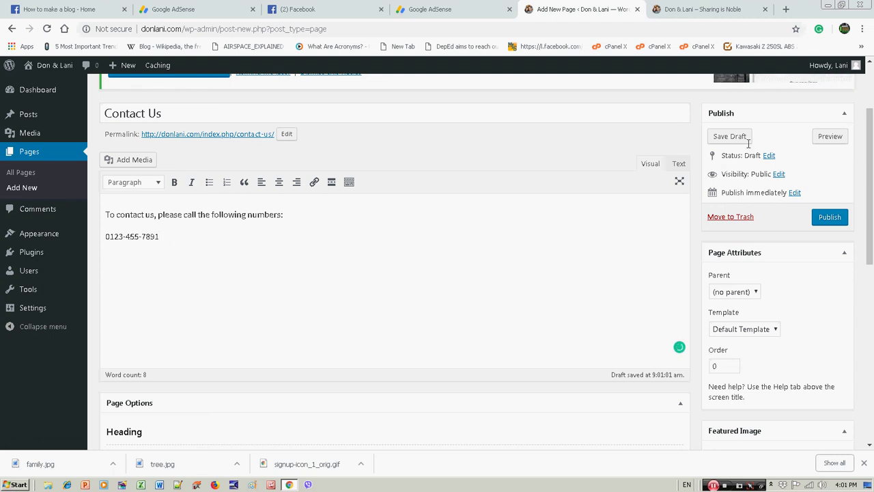
# Publish the Contact Us page
pyautogui.click(818, 217)
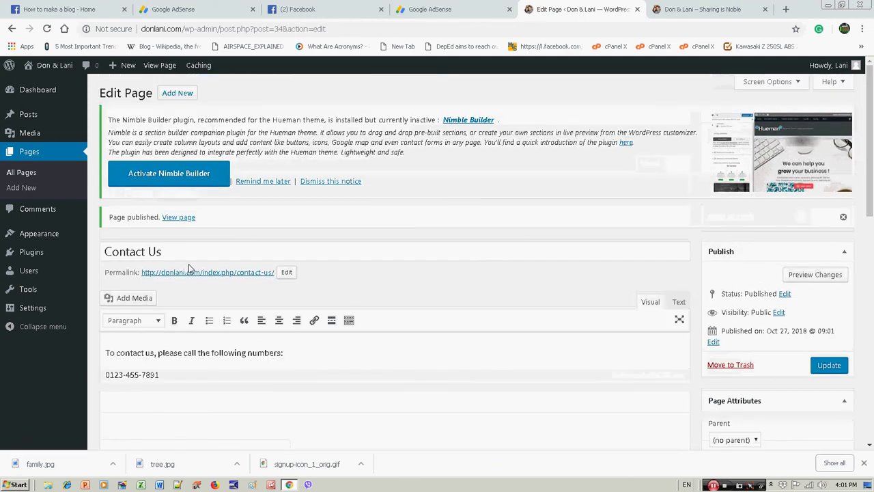
pyautogui.scroll(-2, 157, 272)
pyautogui.scroll(3, 170, 246)
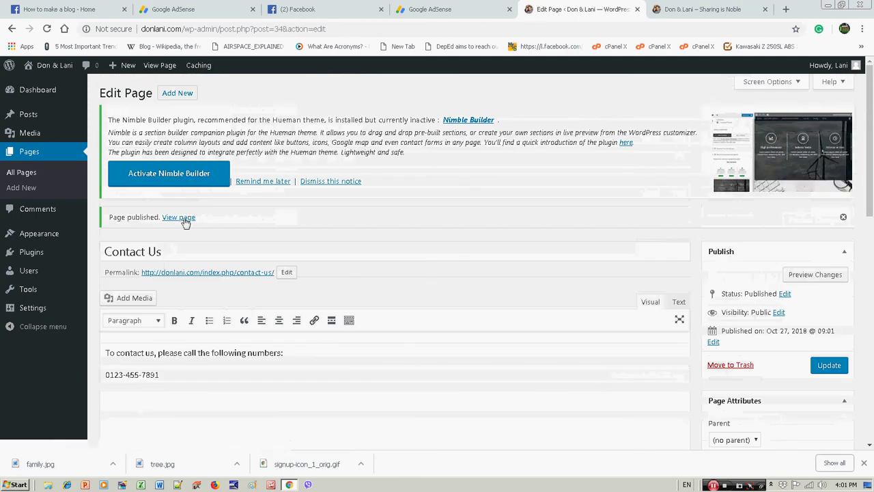
# View the published Contact Us page on the live site and check the Home, About Us and Contact Us links
pyautogui.click(178, 217)
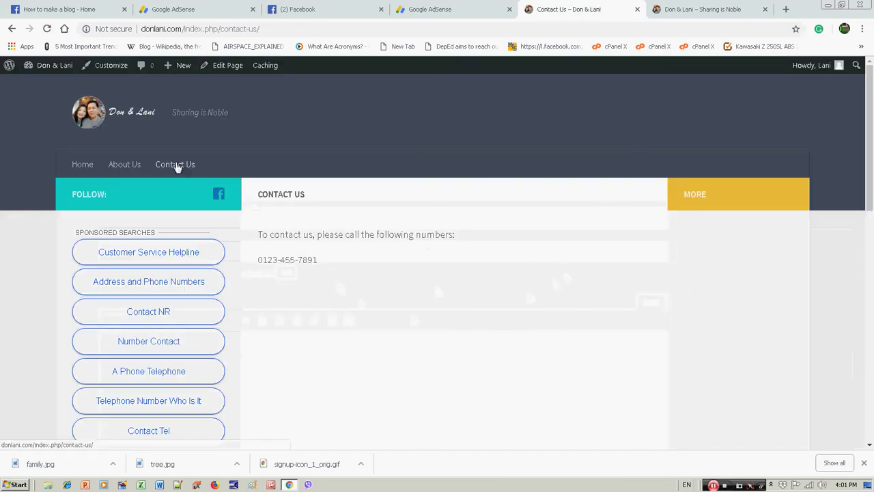
pyautogui.click(85, 167)
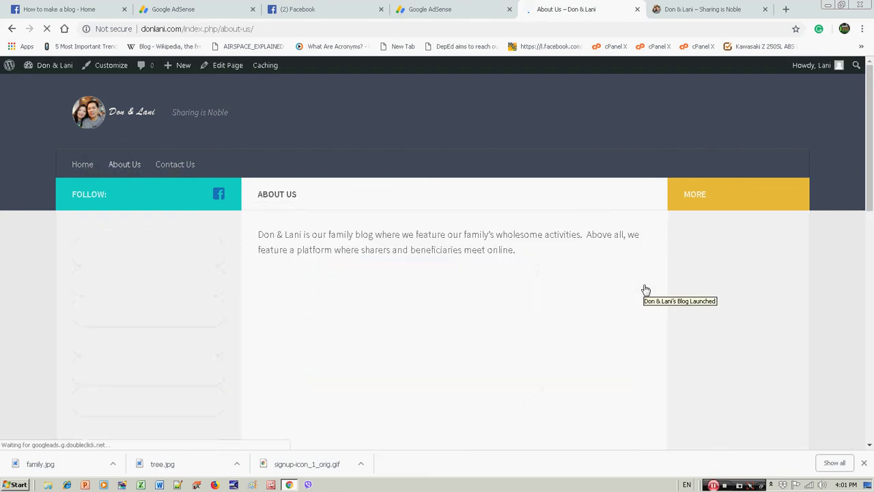
pyautogui.click(177, 166)
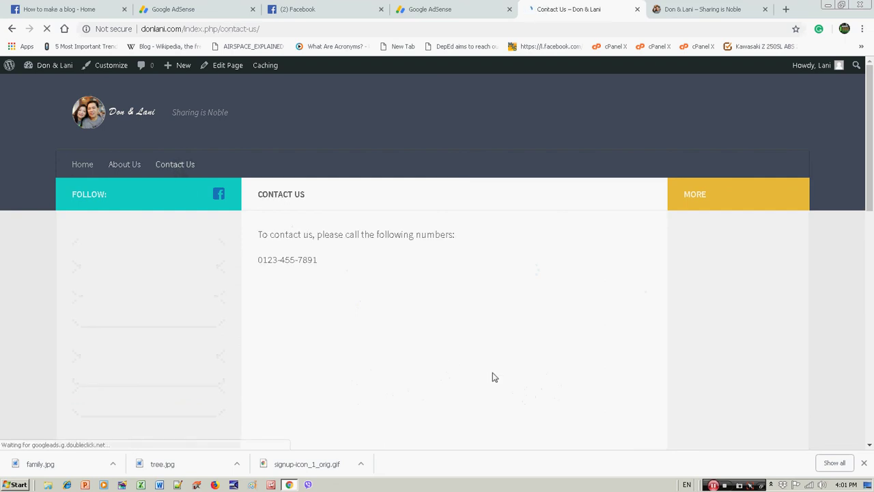
# Review the live Contact Us page's sponsored searches, sidebar widgets, Login link and footer
pyautogui.scroll(-3, 494, 377)
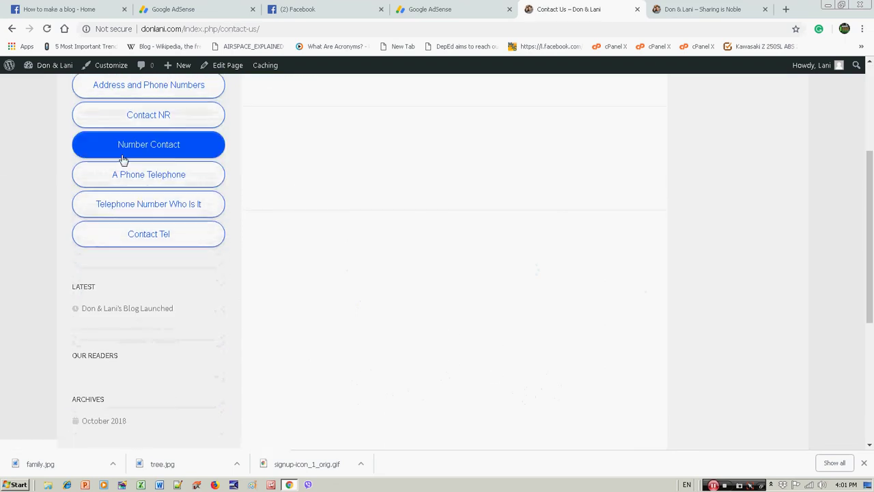
pyautogui.scroll(2, 157, 164)
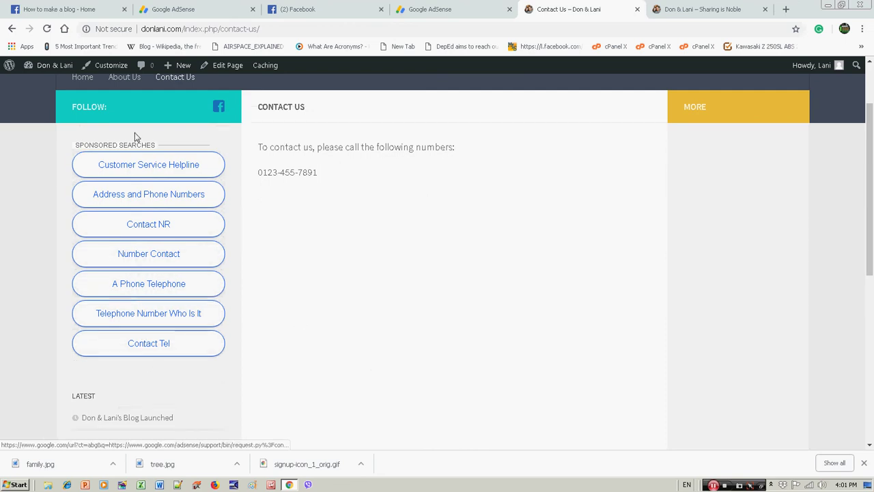
pyautogui.scroll(-5, 367, 265)
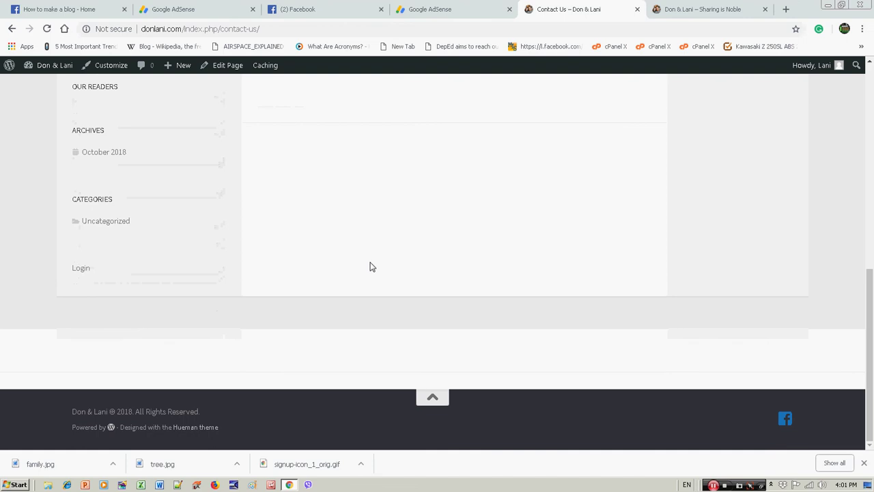
pyautogui.scroll(2, 341, 257)
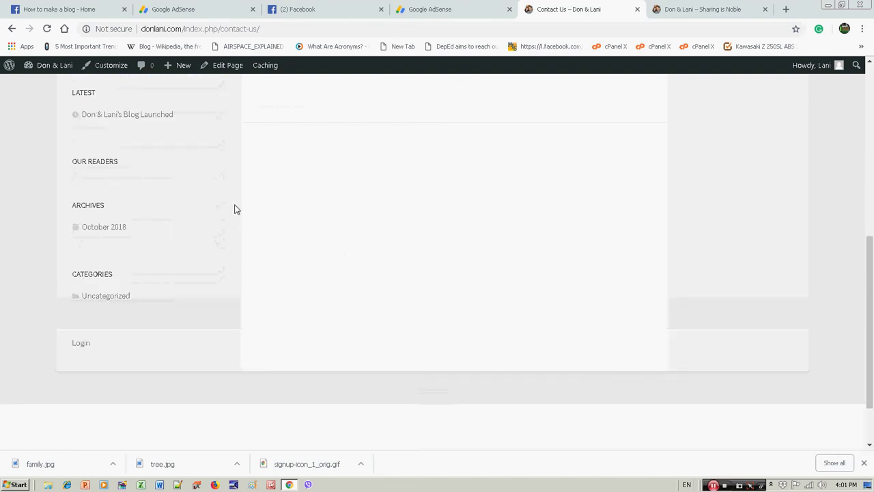
pyautogui.scroll(4, 234, 209)
pyautogui.scroll(-5, 293, 334)
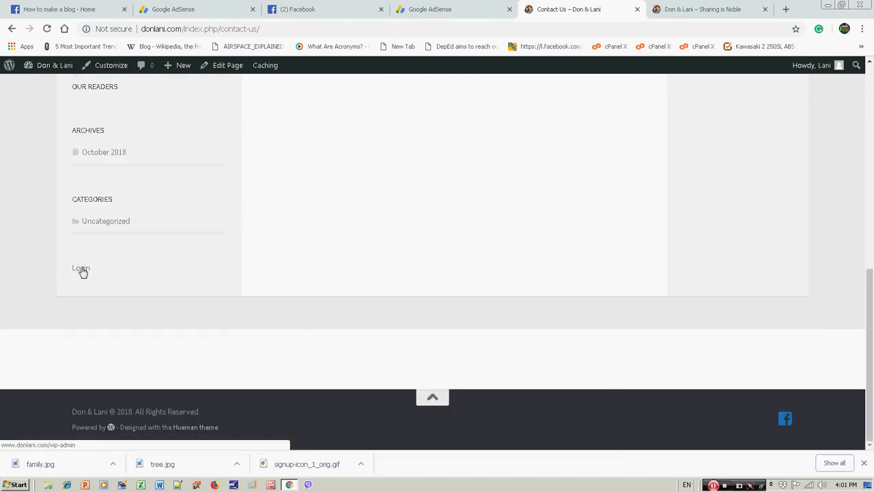
pyautogui.scroll(5, 435, 247)
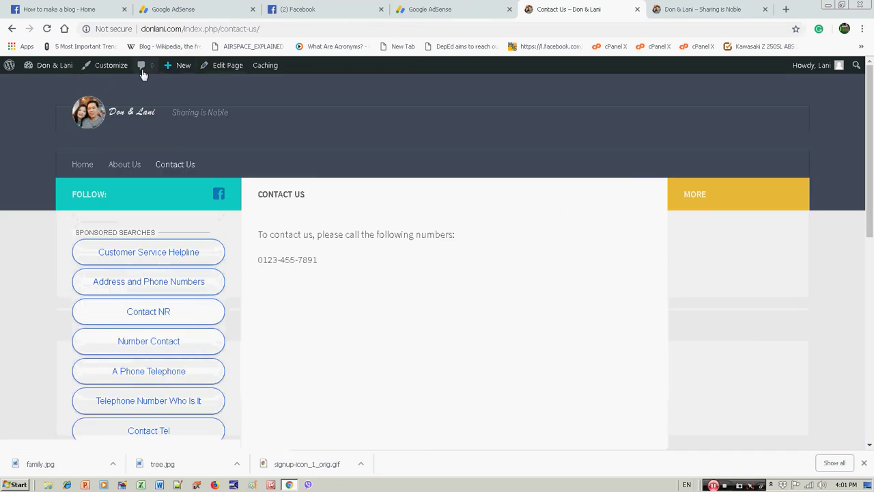
# Log out of the WordPress account and open donlani.com as a visitor
pyautogui.moveTo(825, 69)
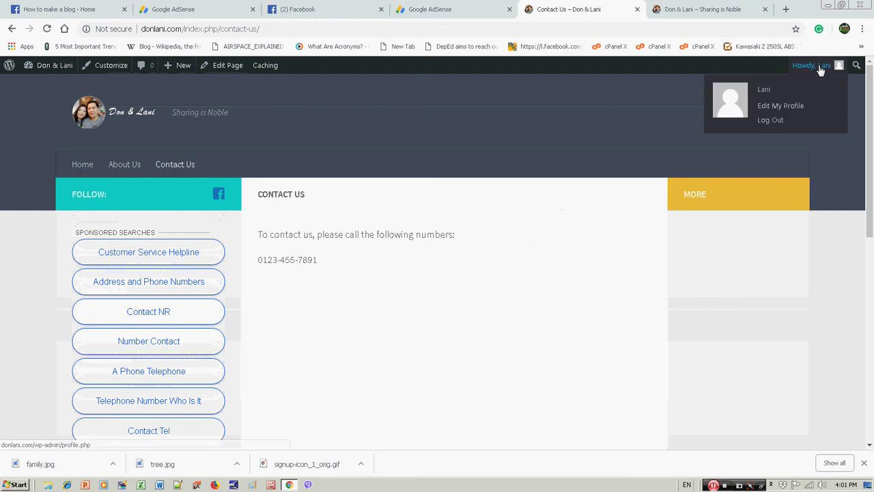
pyautogui.click(772, 122)
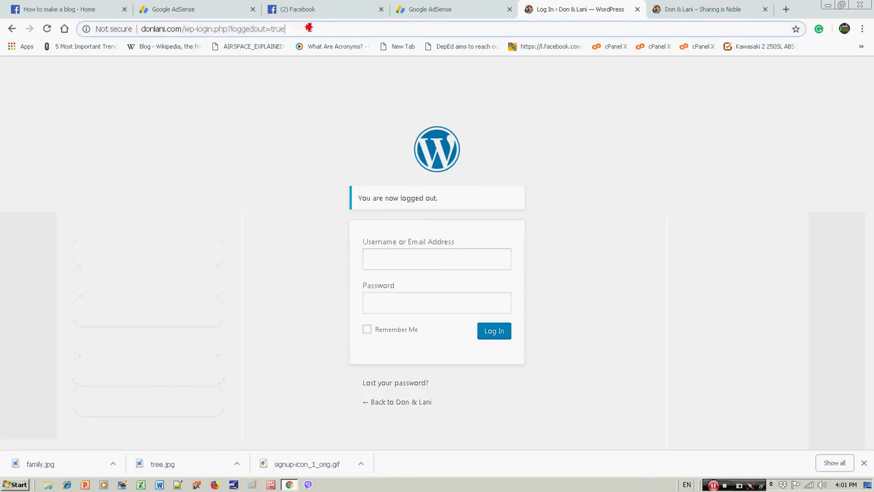
pyautogui.click(309, 27)
pyautogui.press('BackSpace')
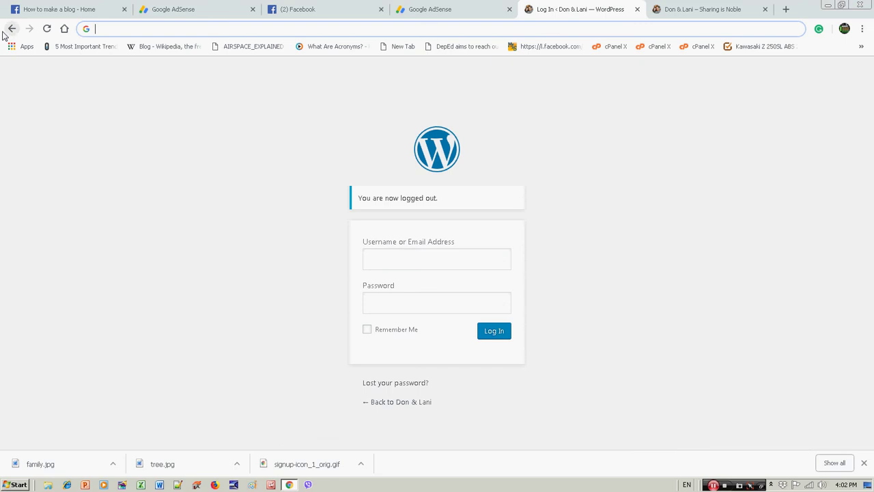
pyautogui.write('donlani.com')
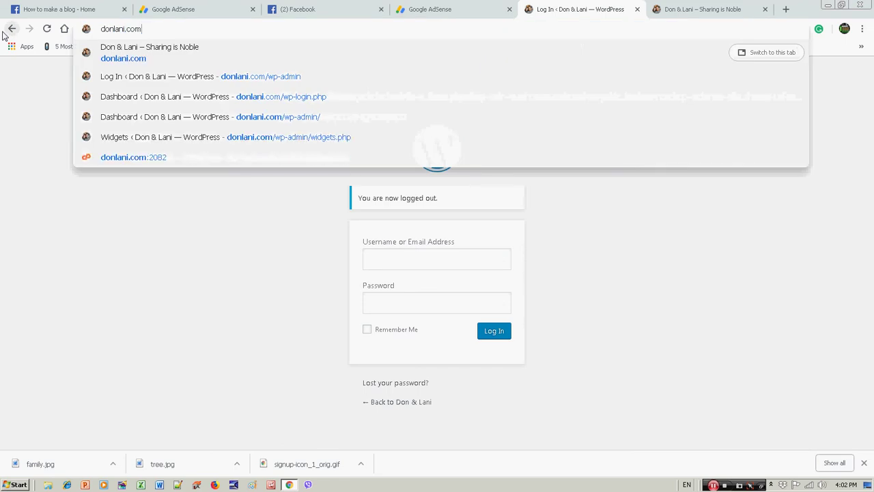
pyautogui.press('Return')
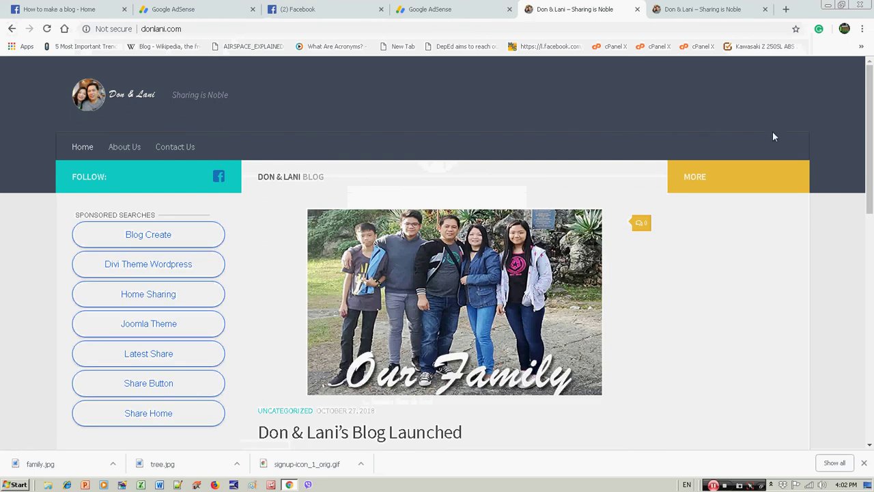
# Examine the blog's home page as a visitor, covering the menu, featured post, sidebar widgets and footer ads
pyautogui.scroll(-9, 769, 148)
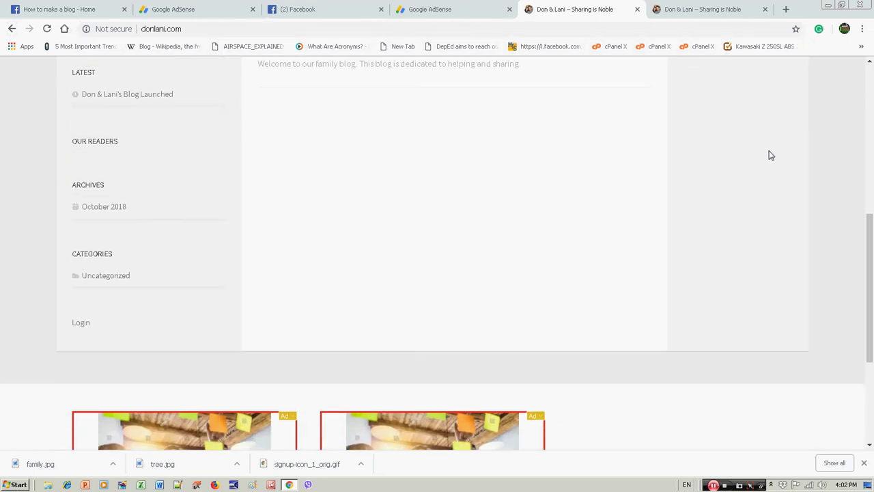
pyautogui.scroll(-1, 769, 152)
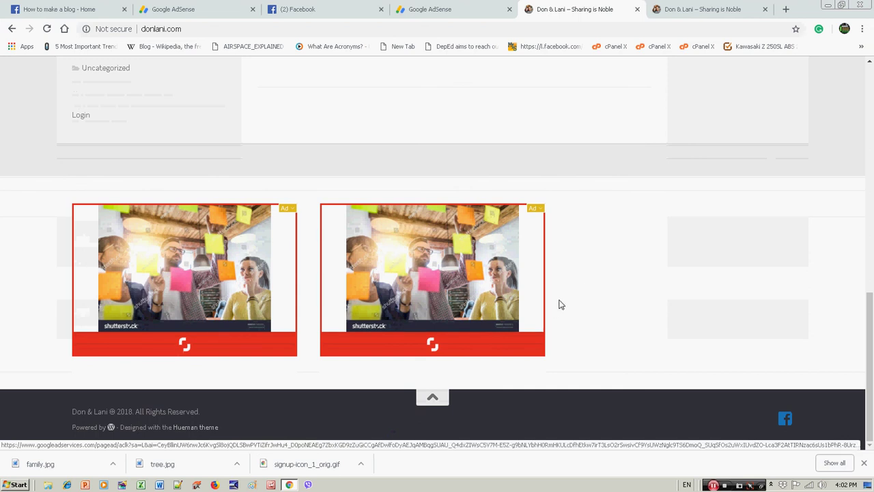
pyautogui.scroll(5, 560, 303)
pyautogui.scroll(4, 570, 298)
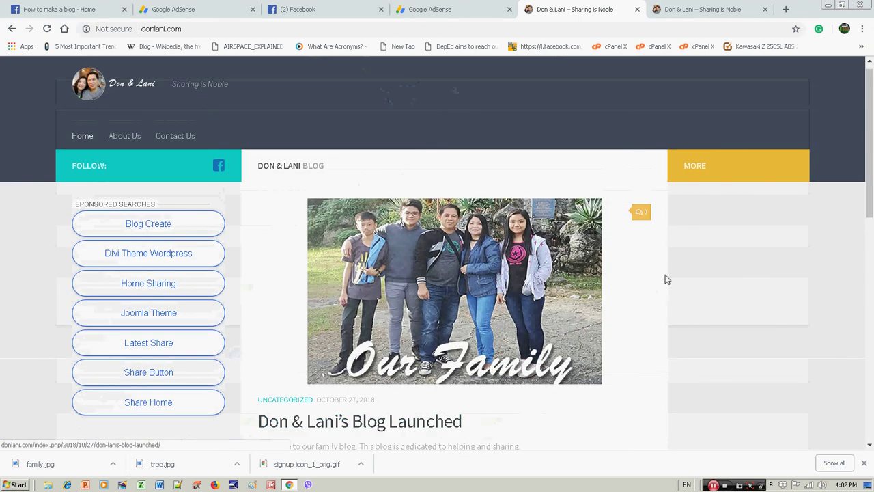
pyautogui.scroll(-10, 368, 212)
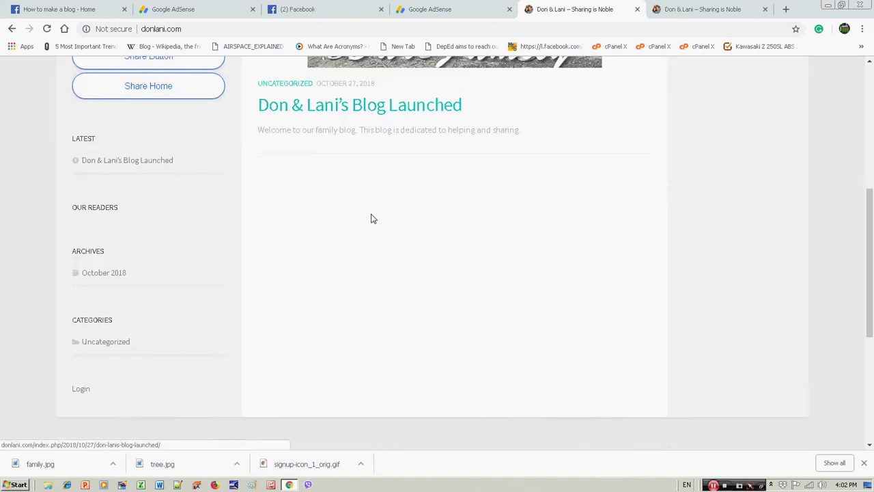
pyautogui.scroll(9, 642, 244)
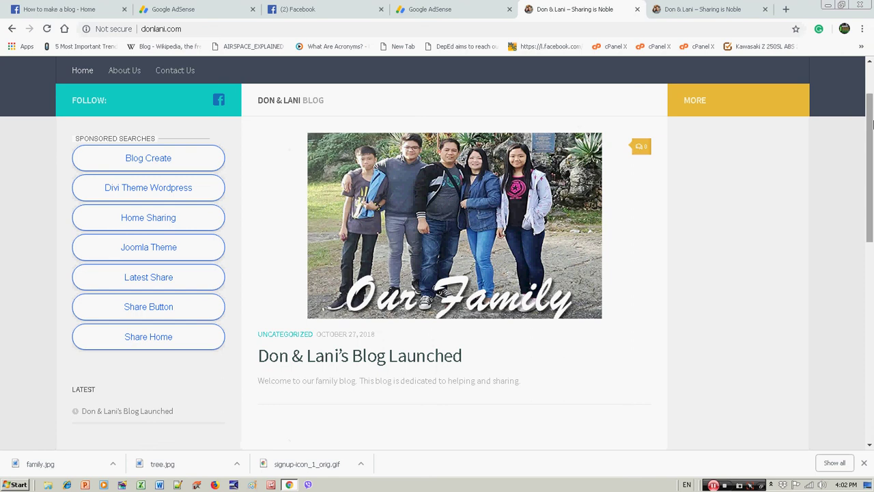
pyautogui.moveTo(871, 125)
pyautogui.mouseDown()
pyautogui.moveTo(864, 60)
pyautogui.moveTo(871, 270)
pyautogui.moveTo(862, 53)
pyautogui.mouseUp()
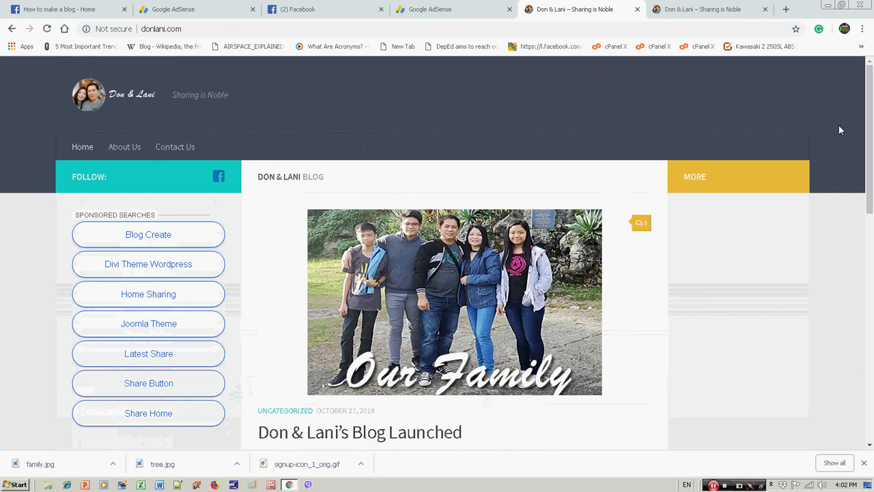